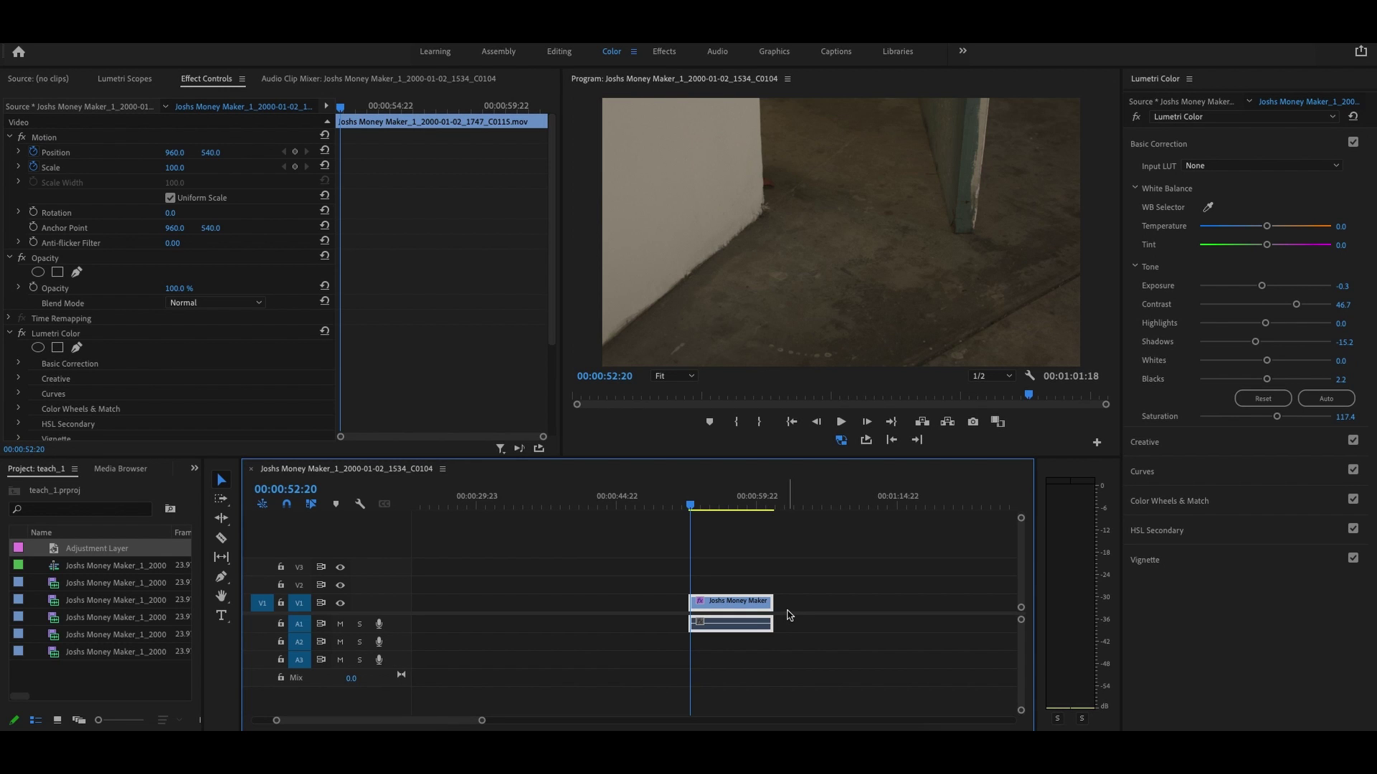
Step: Scrub through the clip and park the playhead on its first frame at 00:00:52:15
{"action": "left_click_drag", "start_coordinate": [691, 506], "coordinate": [757, 506]}
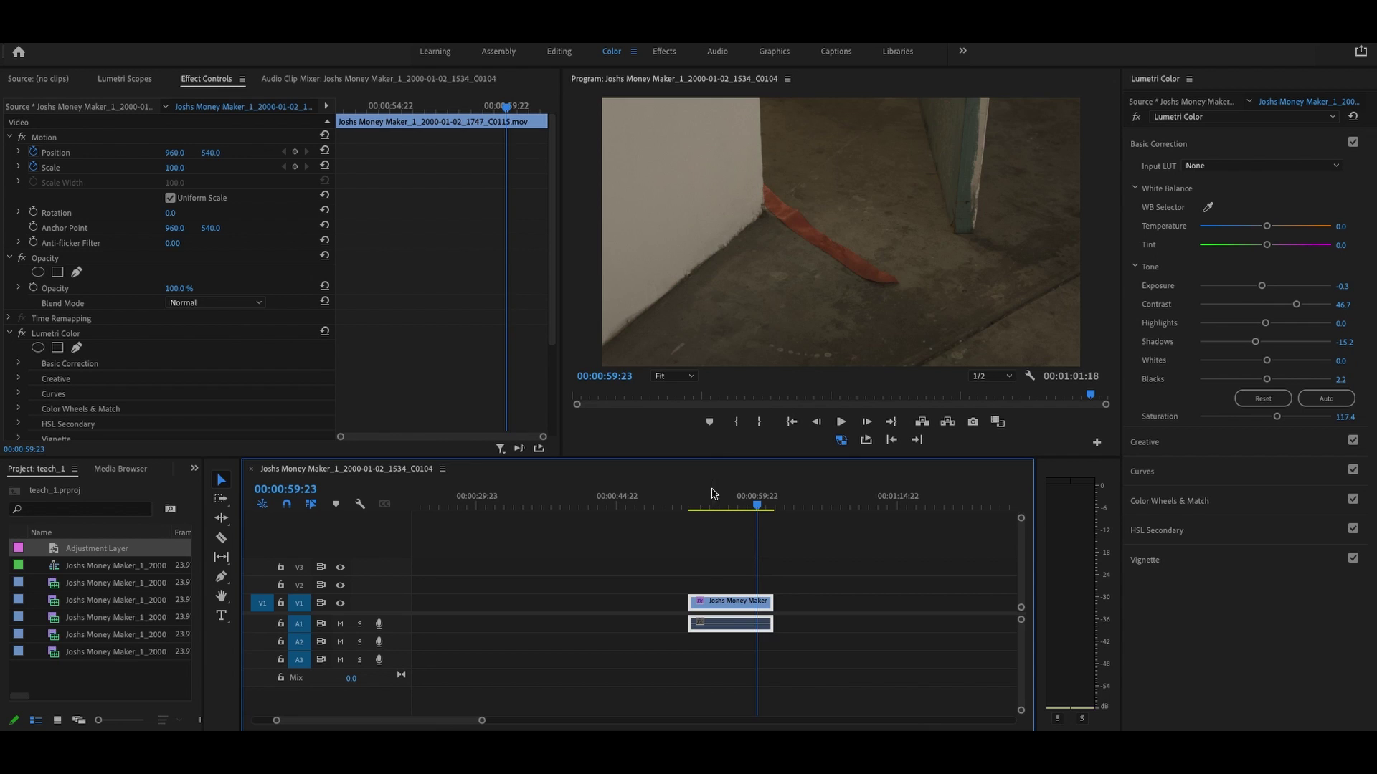
{"action": "left_click_drag", "start_coordinate": [704, 506], "coordinate": [738, 507]}
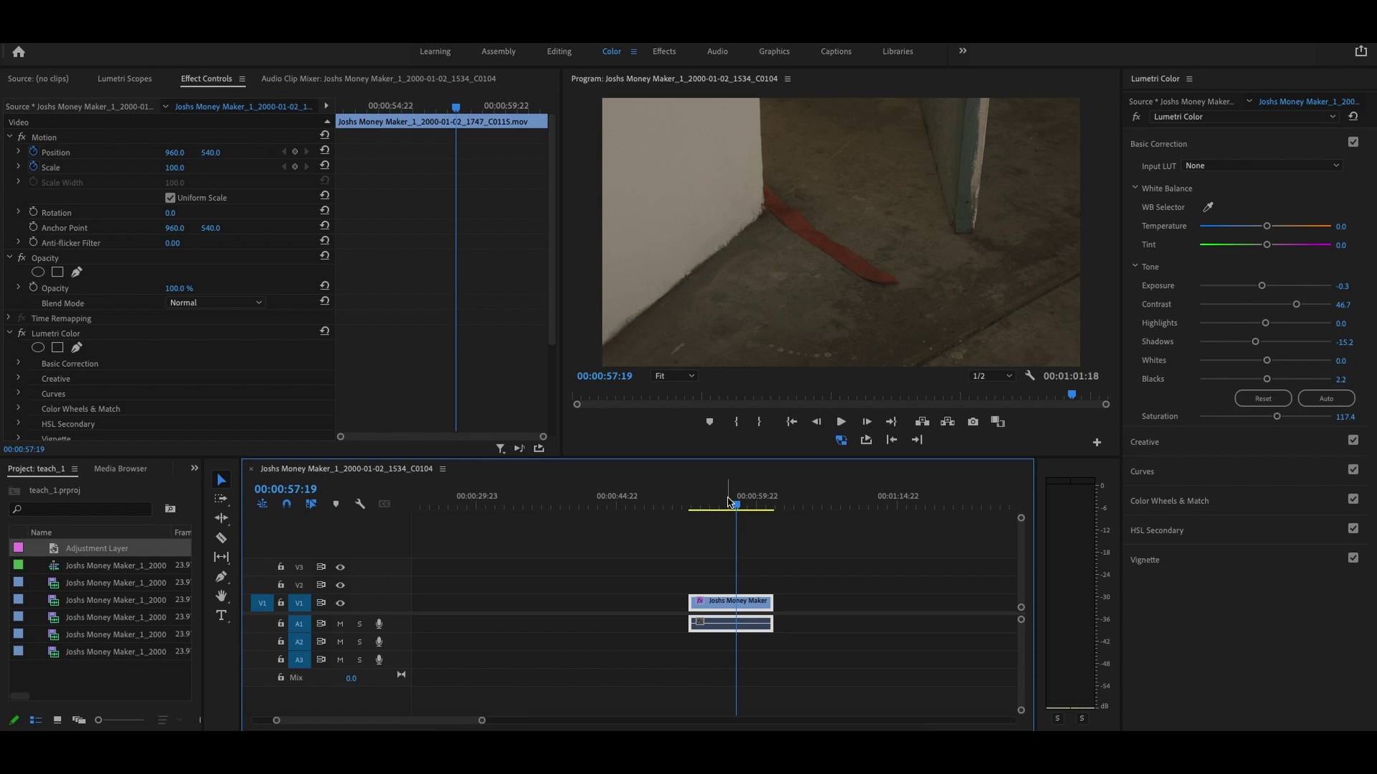
{"action": "left_click_drag", "start_coordinate": [712, 504], "coordinate": [690, 502]}
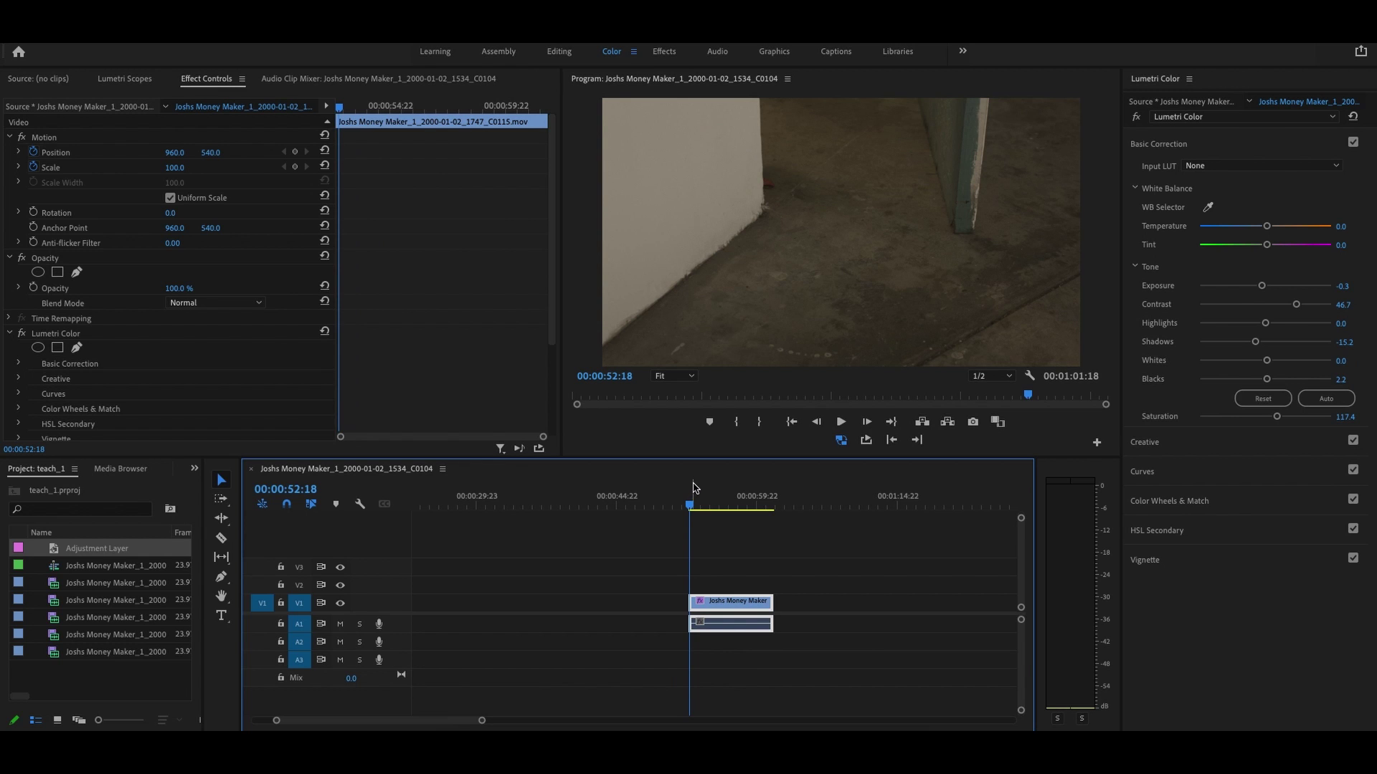
{"action": "left_click", "coordinate": [690, 504]}
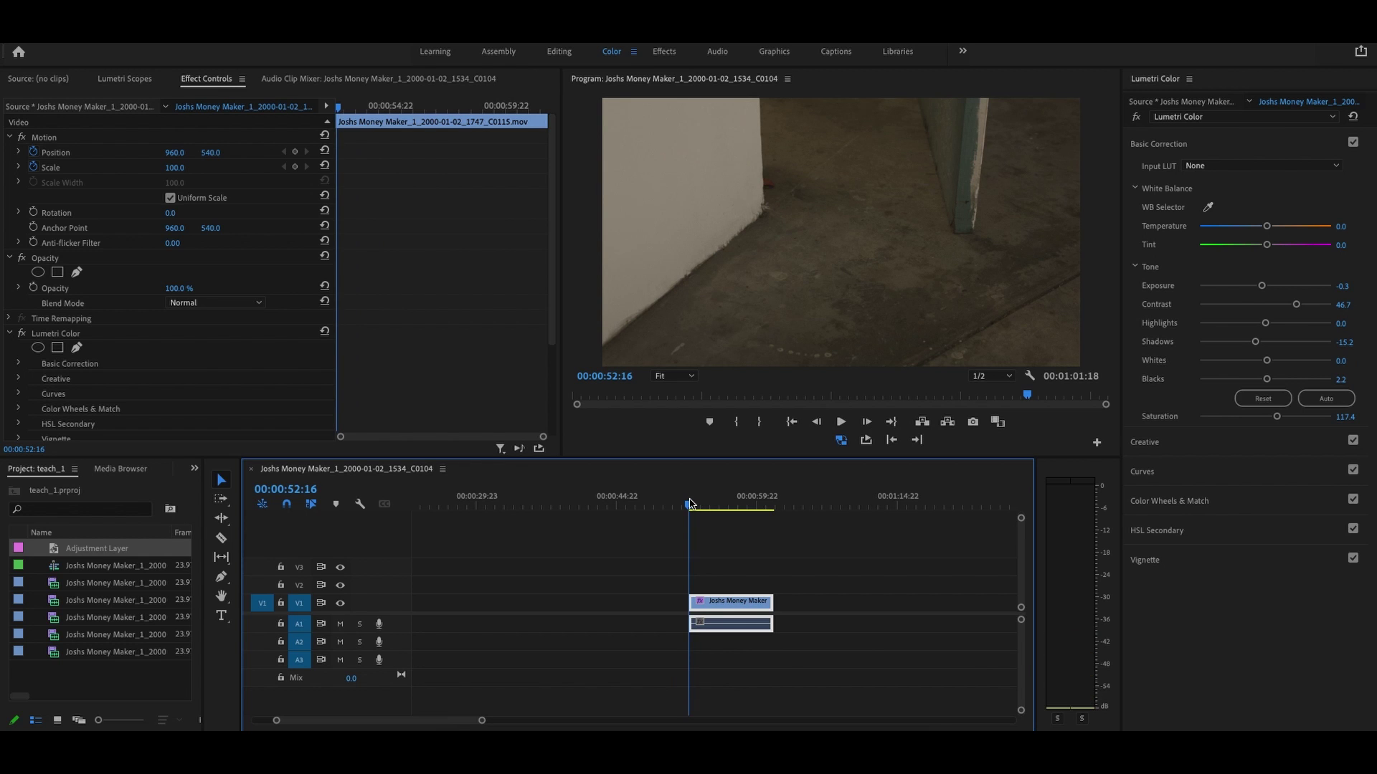
{"action": "left_click", "coordinate": [687, 505]}
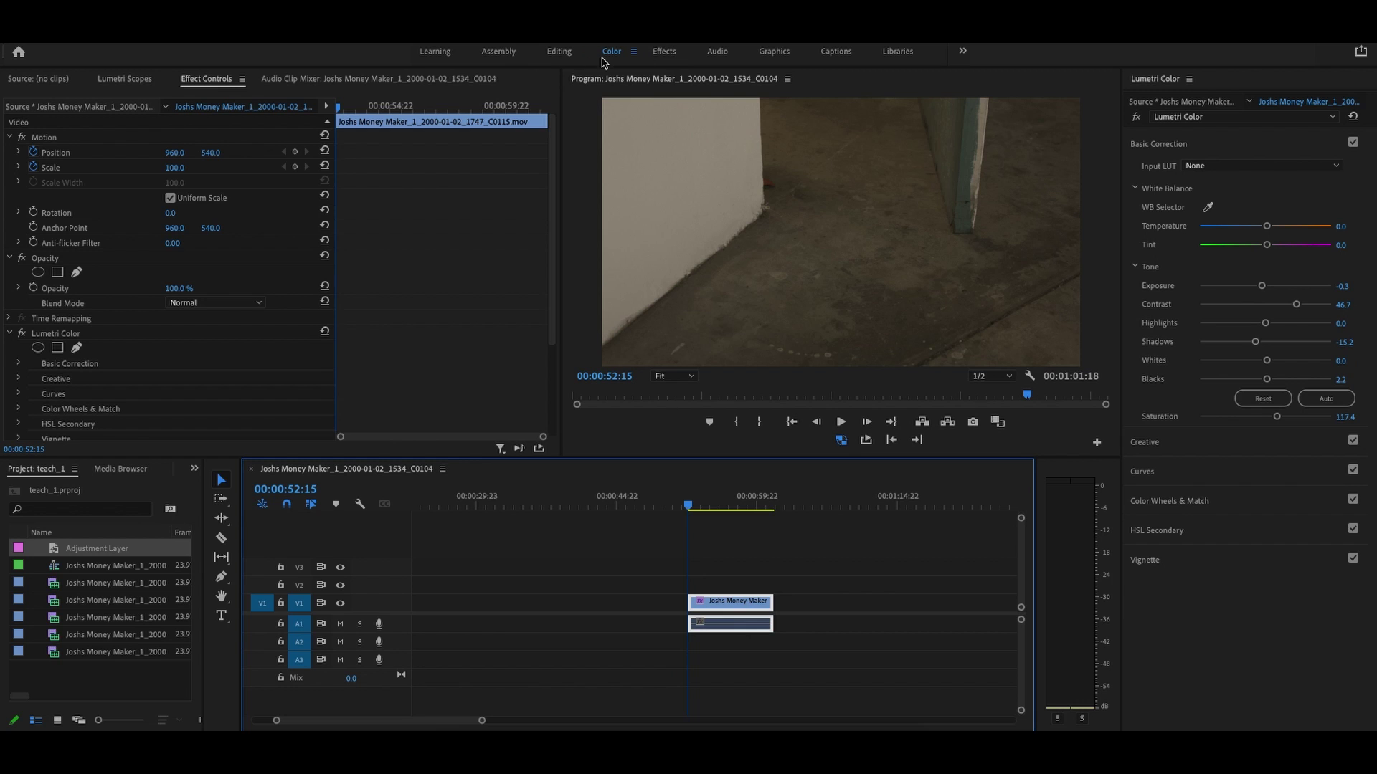
Step: Switch to the Effects workspace and zoom the timeline in on the clip
{"action": "left_click", "coordinate": [664, 53]}
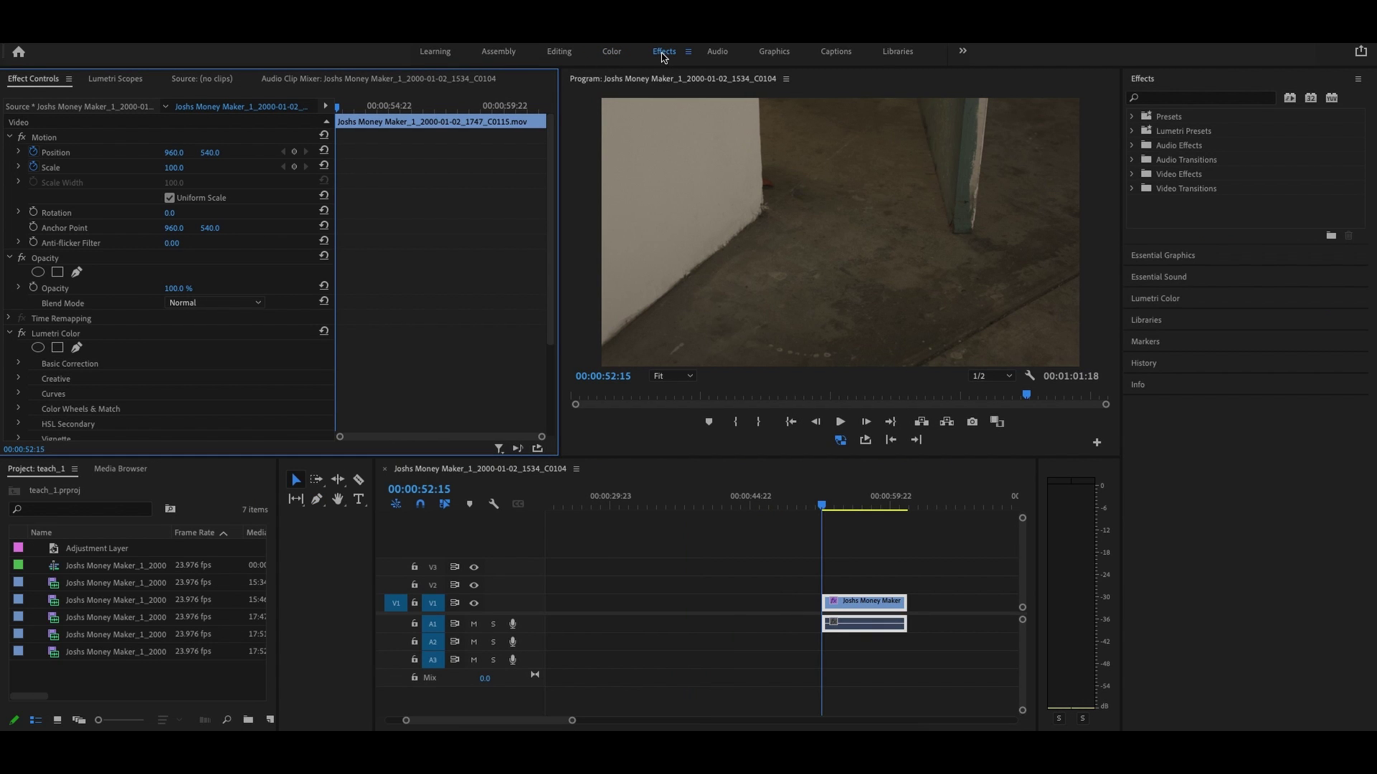
{"action": "left_click_drag", "start_coordinate": [571, 721], "coordinate": [553, 728]}
{"action": "scroll", "coordinate": [531, 725], "scroll_direction": "down", "scroll_amount": 3}
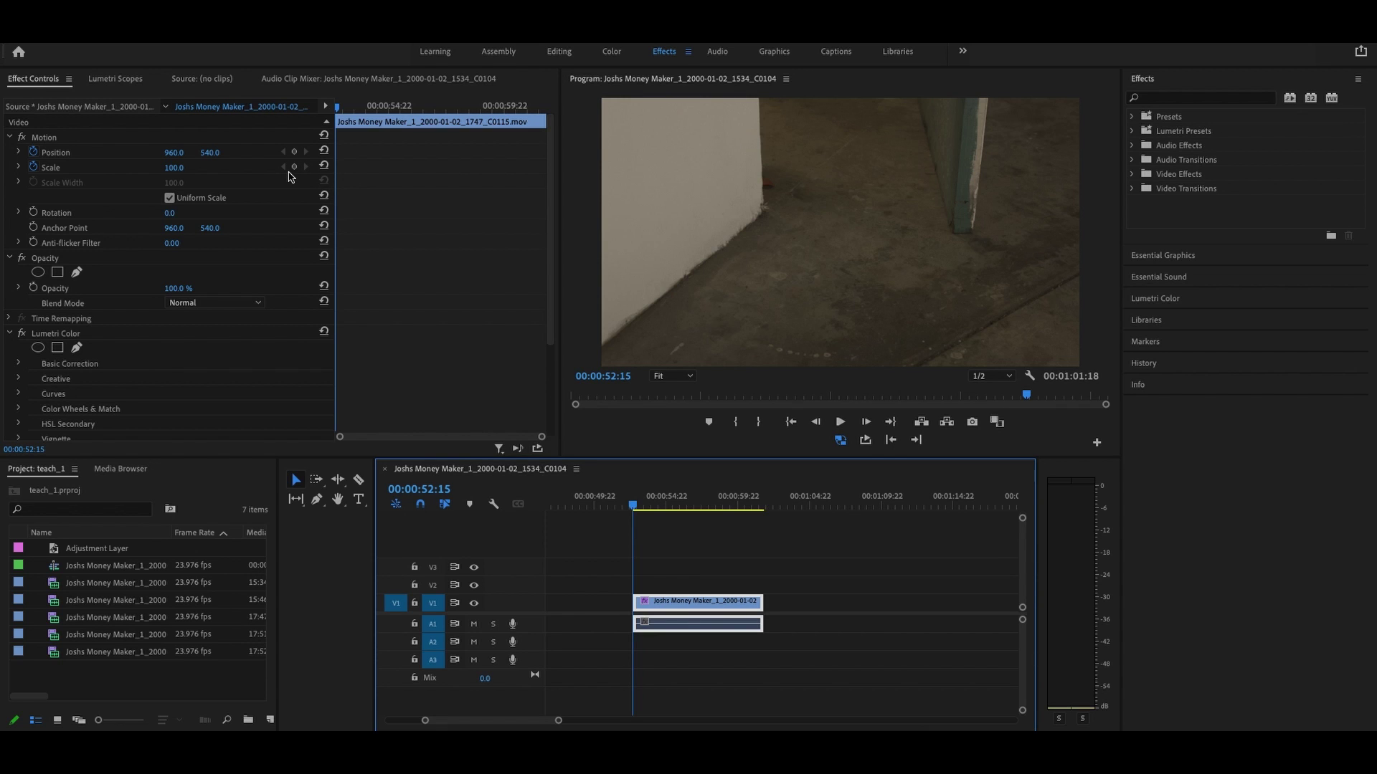
Step: Keyframe Scale at 100 on the clip's first frame and 116 on its last frame
{"action": "left_click", "coordinate": [294, 167]}
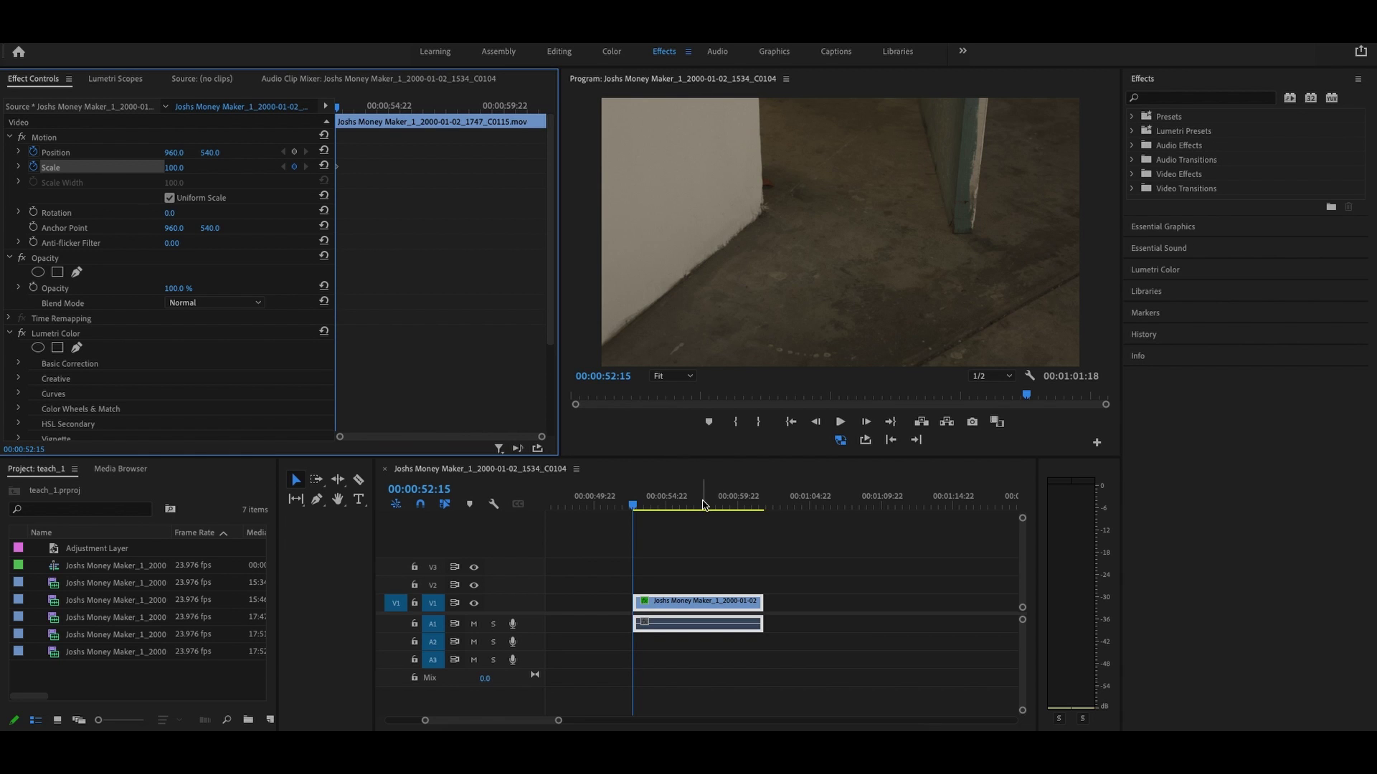
{"action": "left_click_drag", "start_coordinate": [682, 508], "coordinate": [763, 507]}
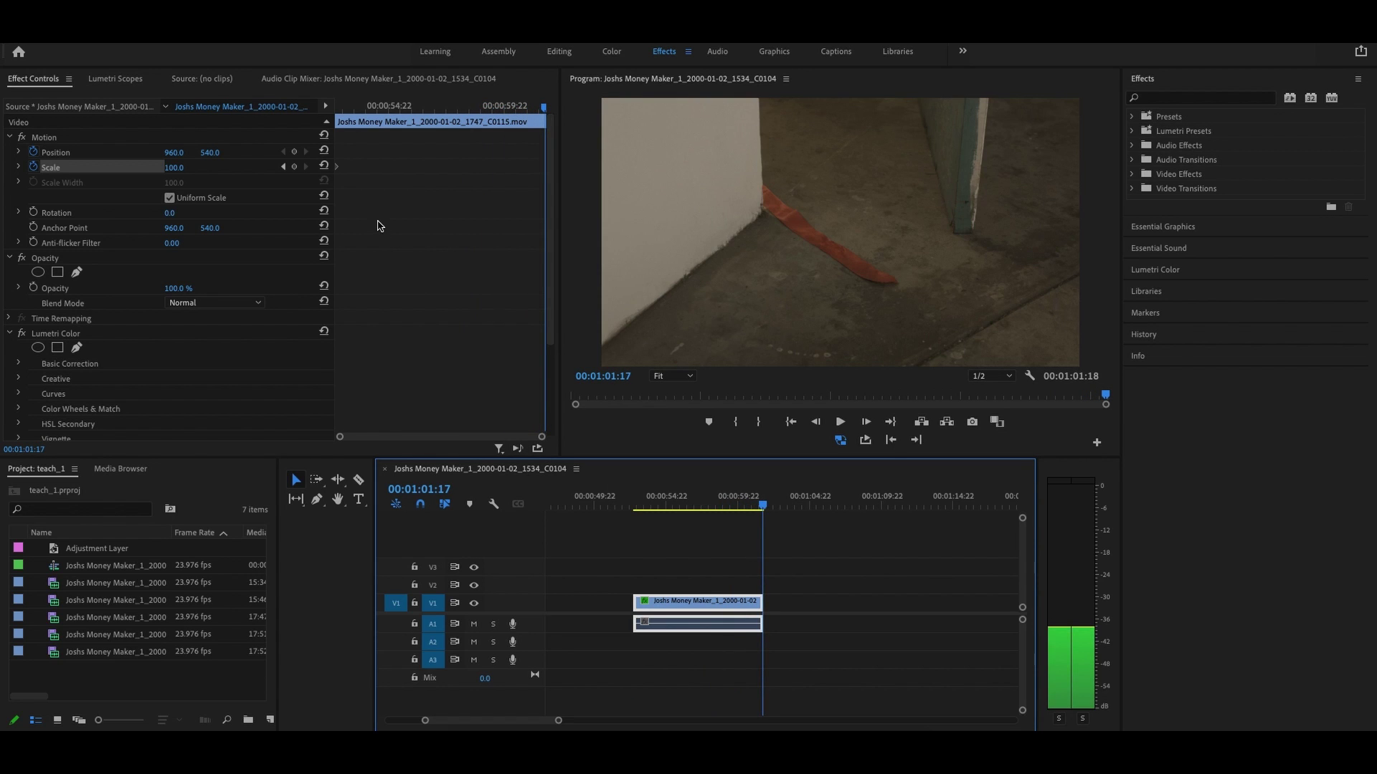
{"action": "left_click", "coordinate": [173, 169]}
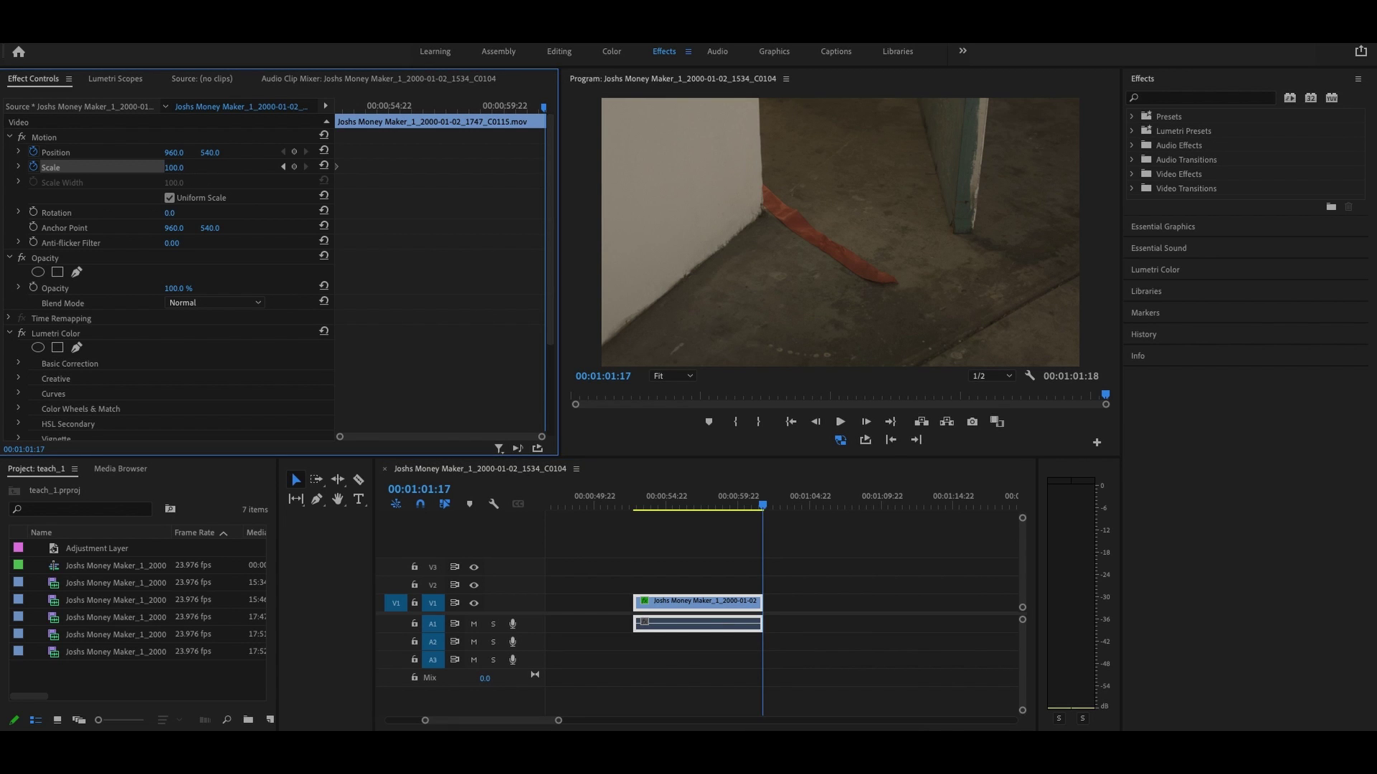
{"action": "left_click_drag", "start_coordinate": [173, 167], "coordinate": [185, 167]}
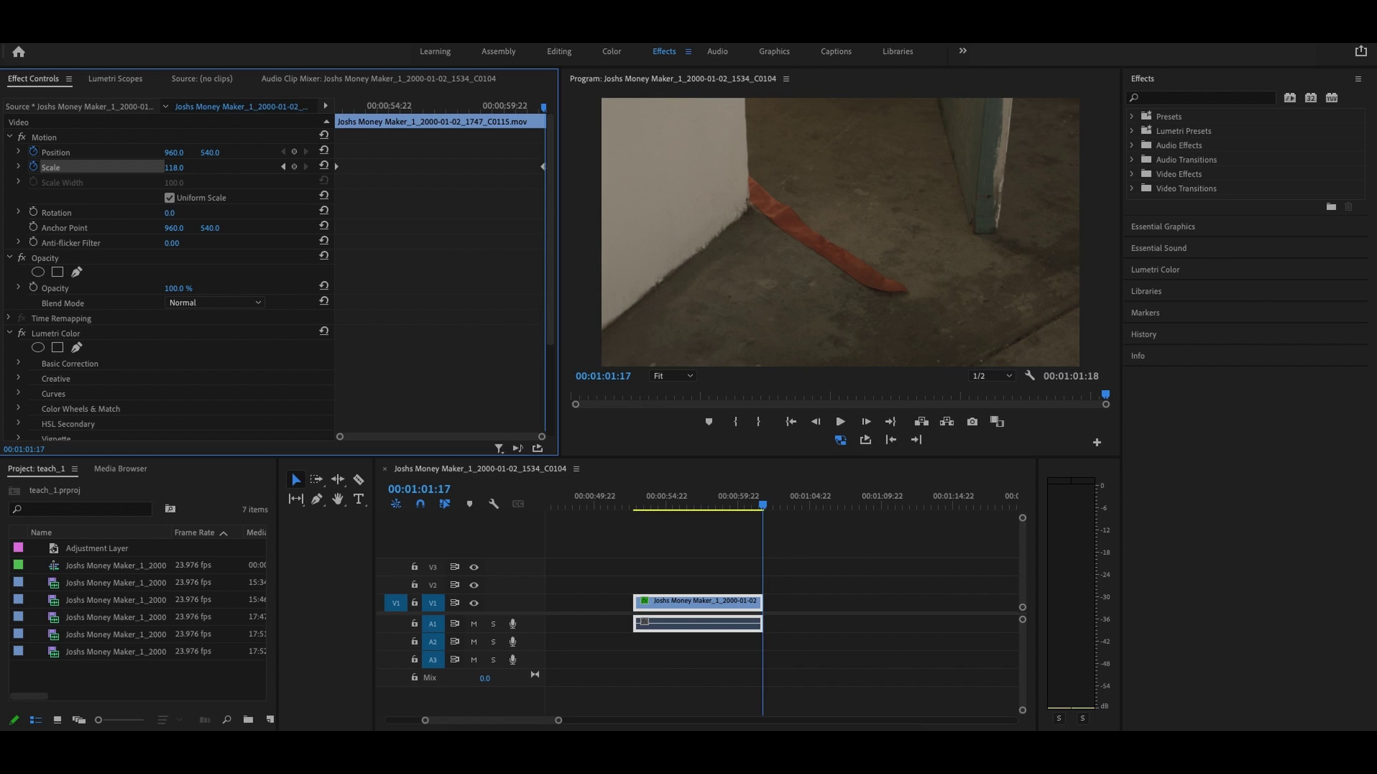
{"action": "left_click_drag", "start_coordinate": [186, 167], "coordinate": [184, 167]}
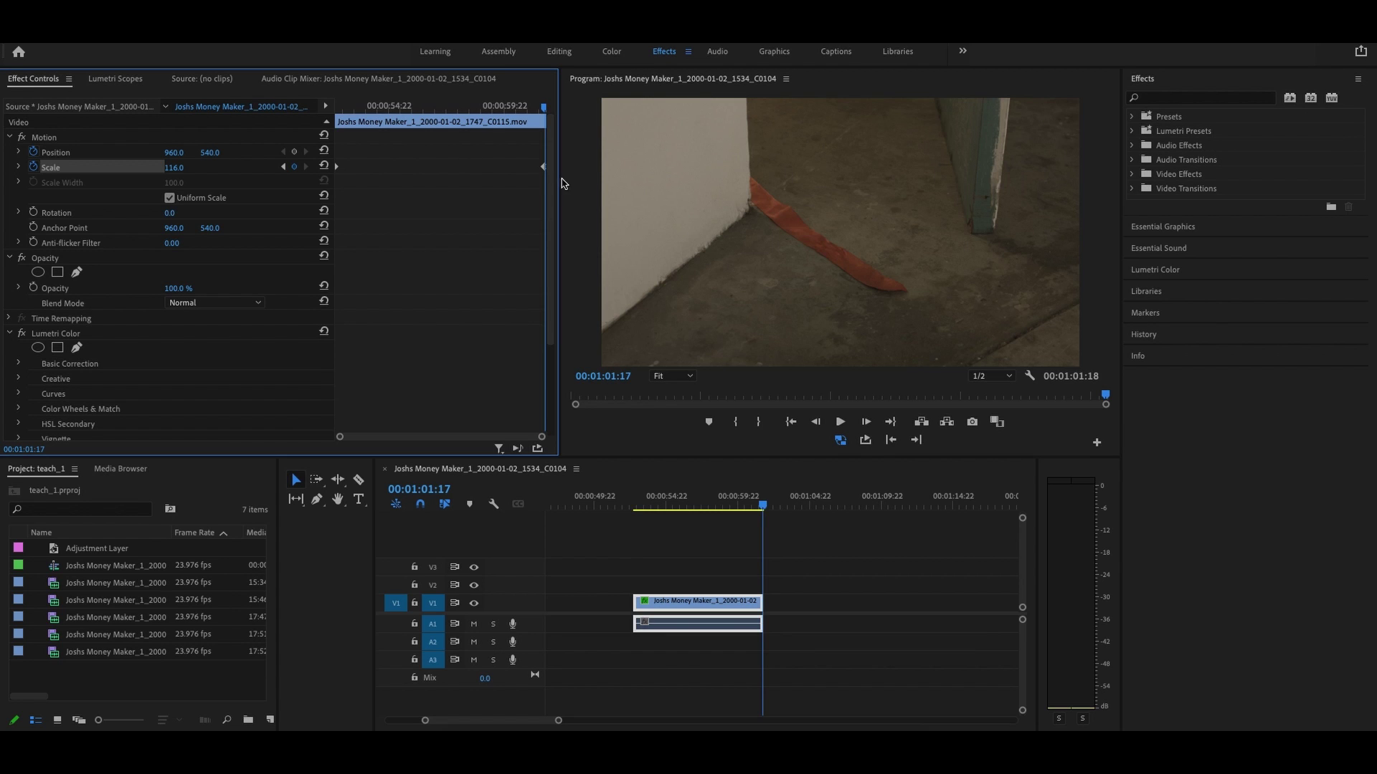
{"action": "left_click", "coordinate": [636, 503]}
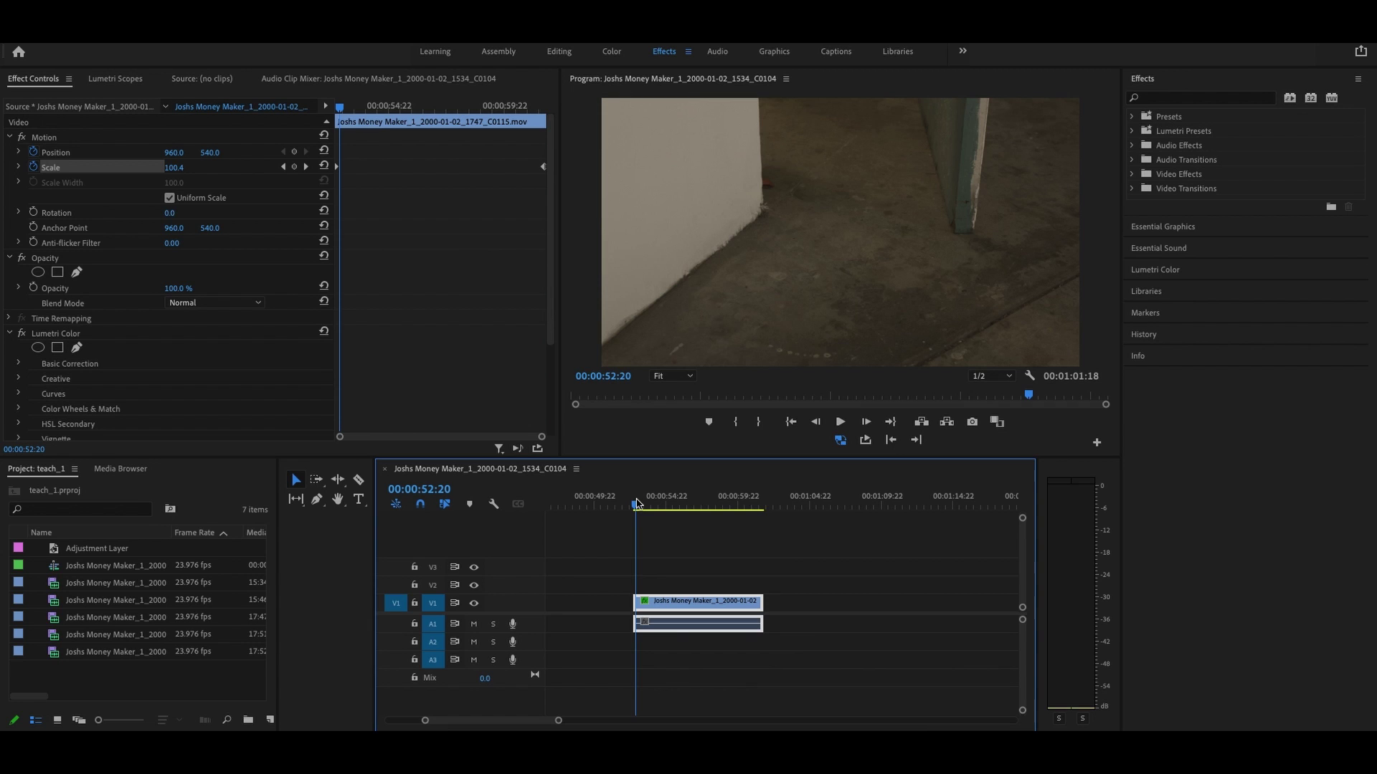
{"action": "left_click_drag", "start_coordinate": [635, 504], "coordinate": [633, 505]}
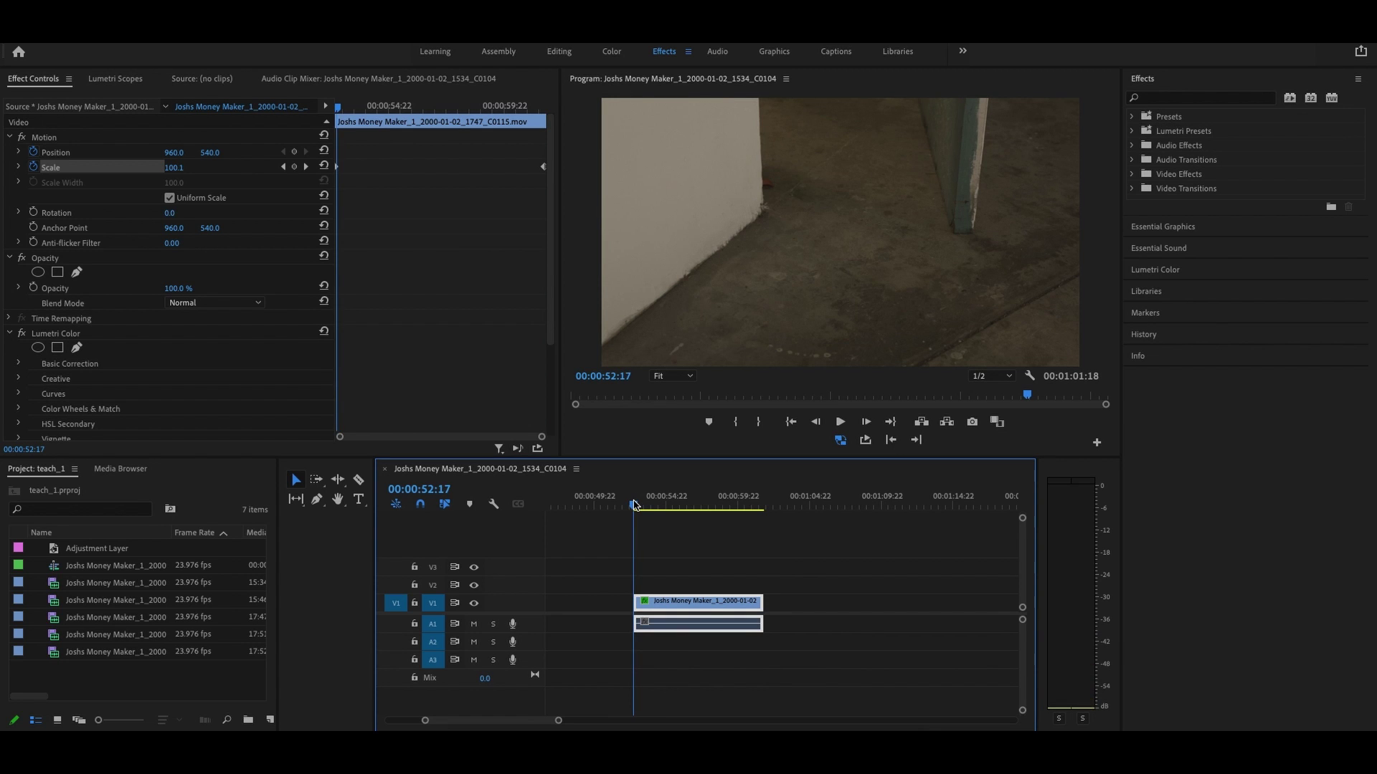
{"action": "key", "text": "space"}
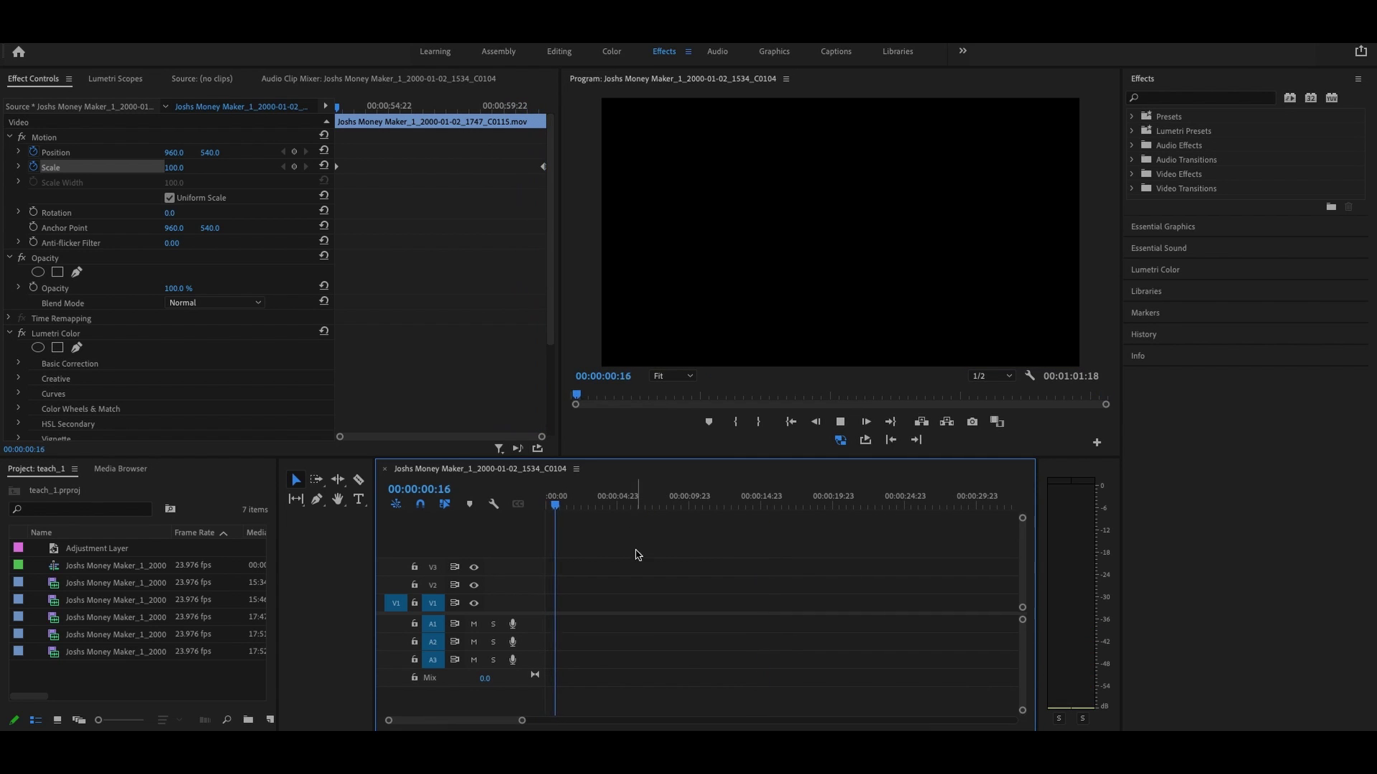
{"action": "key", "text": "space"}
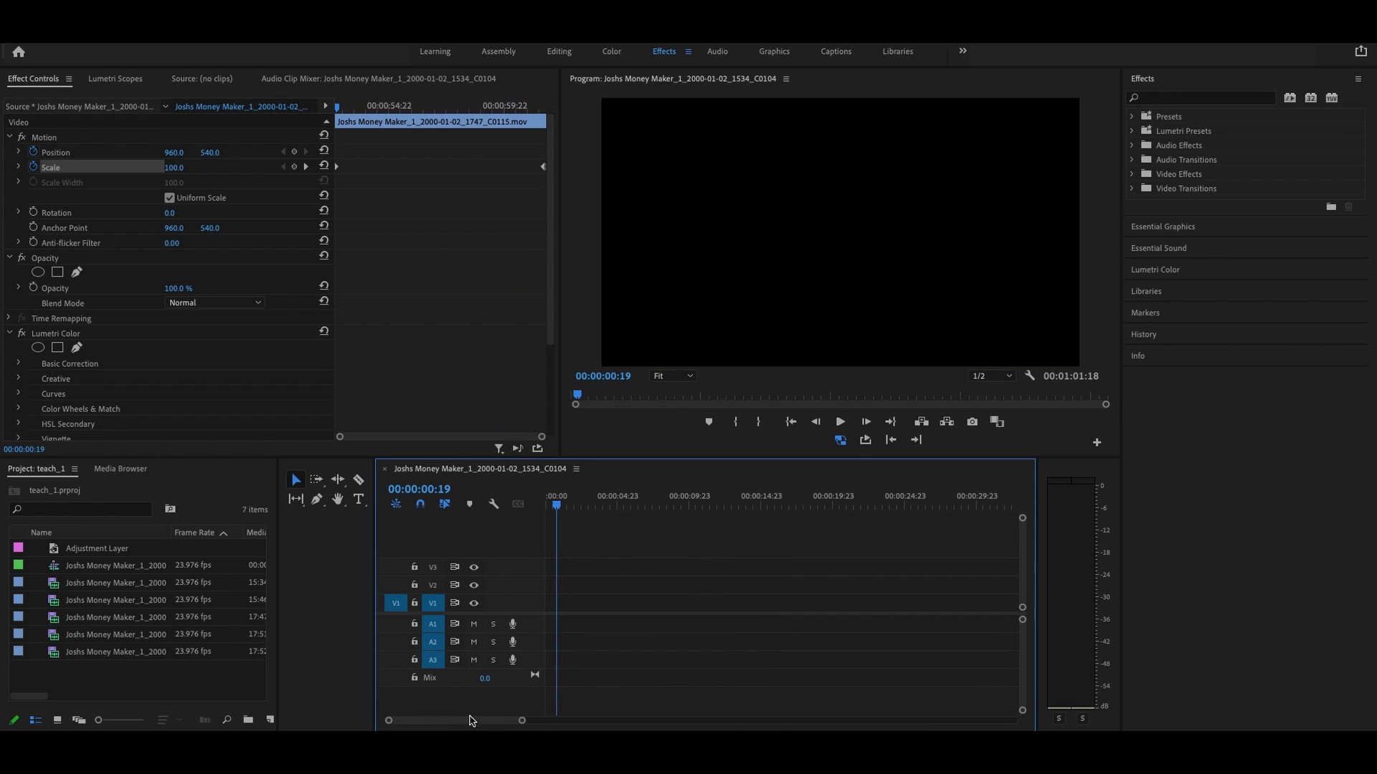
{"action": "scroll", "coordinate": [504, 725], "scroll_direction": "down", "scroll_amount": 10}
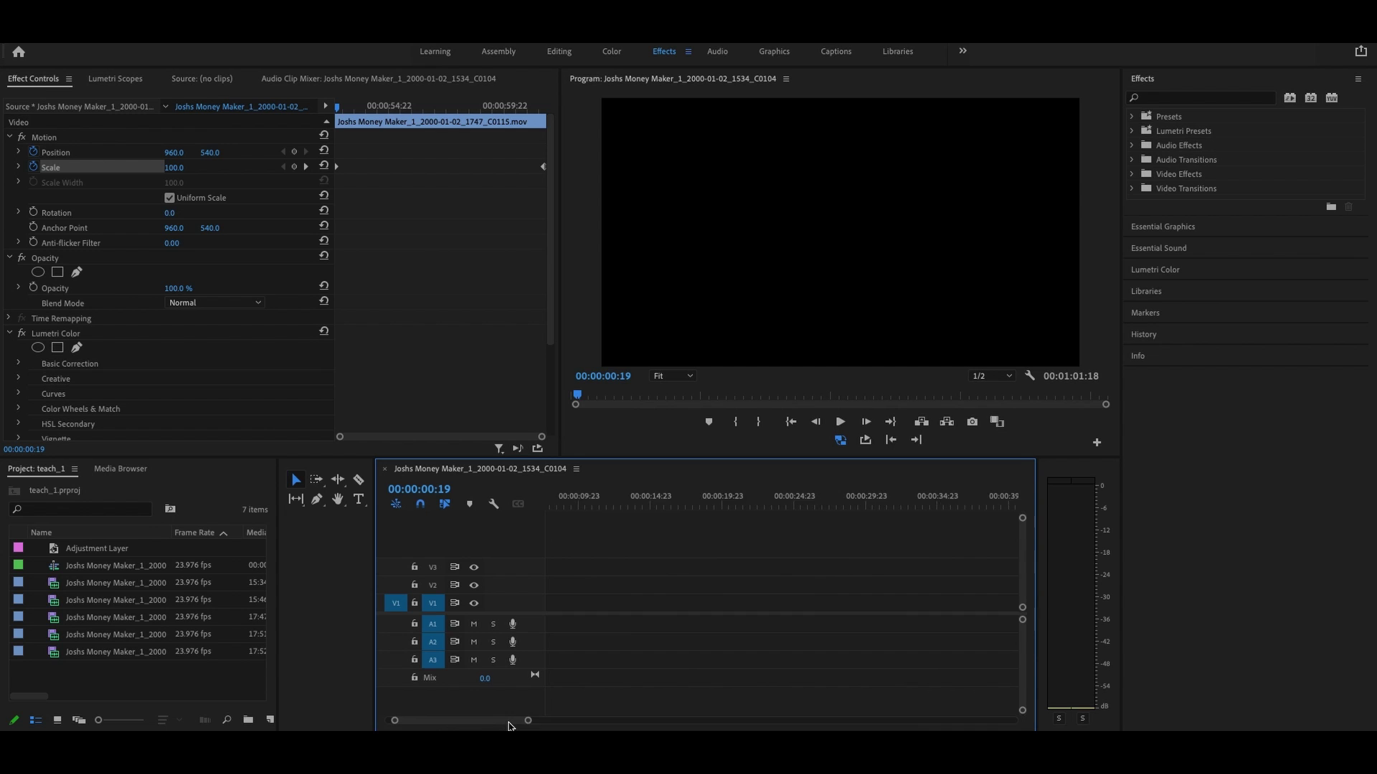
{"action": "mouse_move", "coordinate": [632, 502]}
{"action": "left_mouse_down"}
{"action": "mouse_move", "coordinate": [714, 506]}
{"action": "mouse_move", "coordinate": [638, 509]}
{"action": "mouse_move", "coordinate": [705, 509]}
{"action": "mouse_move", "coordinate": [636, 523]}
{"action": "left_mouse_up"}
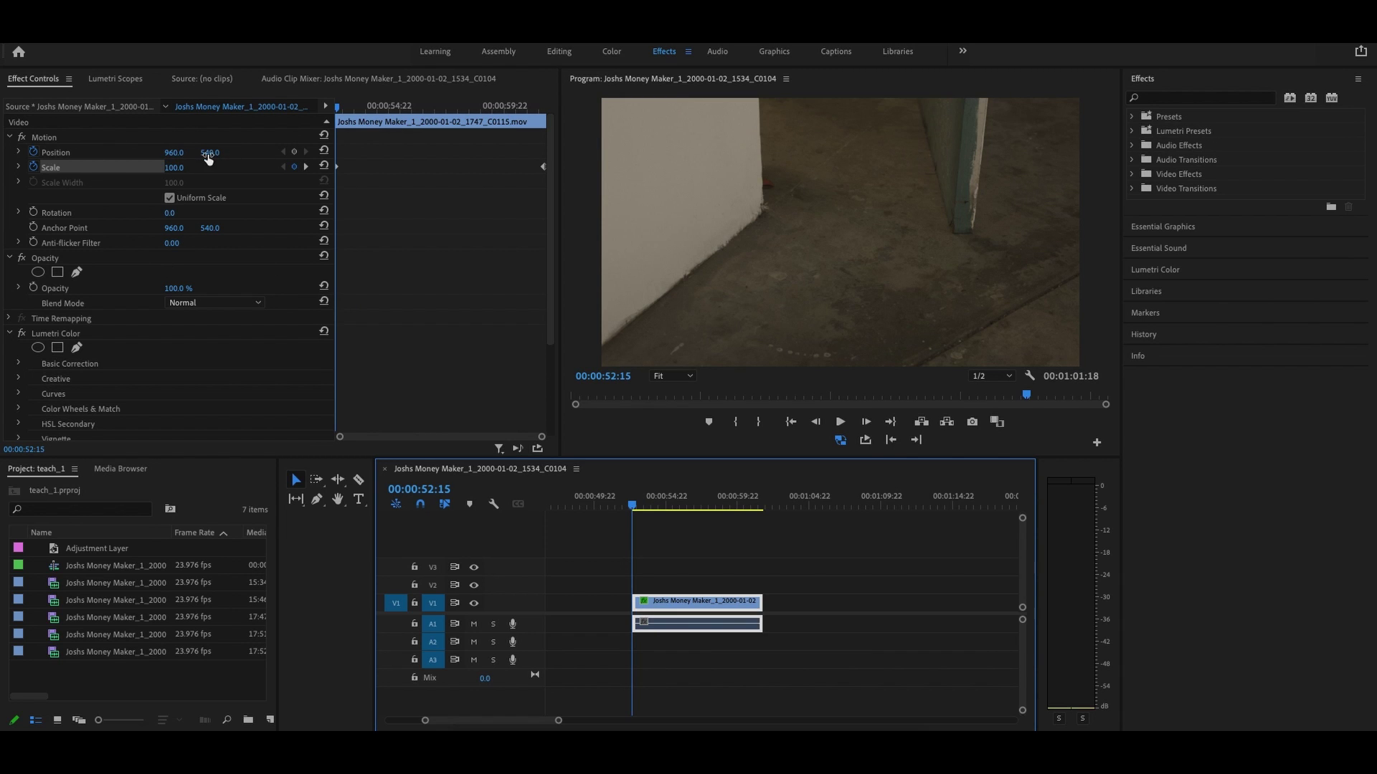
Step: Keyframe Position from the clip start to an end value with X 960 and Y lowered to tilt upward
{"action": "left_click", "coordinate": [294, 152]}
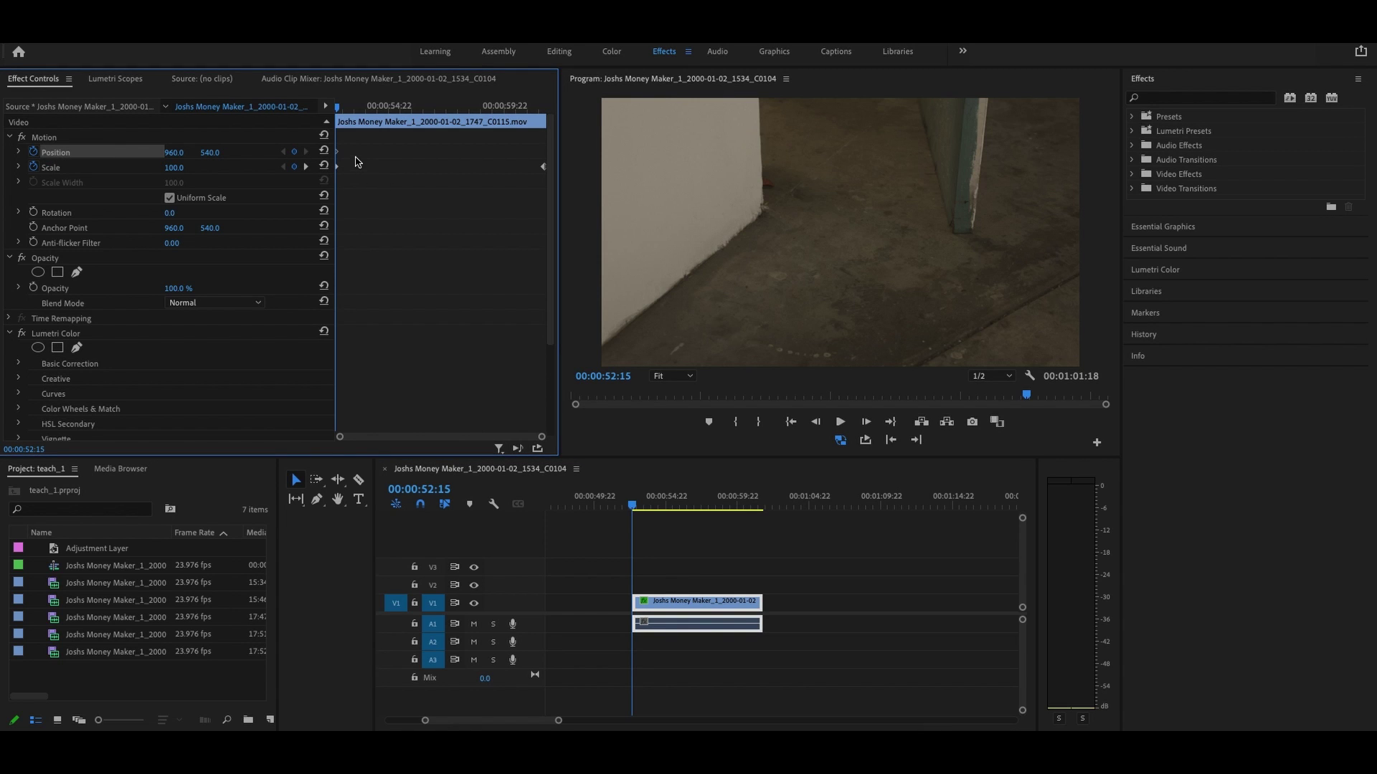
{"action": "left_click", "coordinate": [754, 505]}
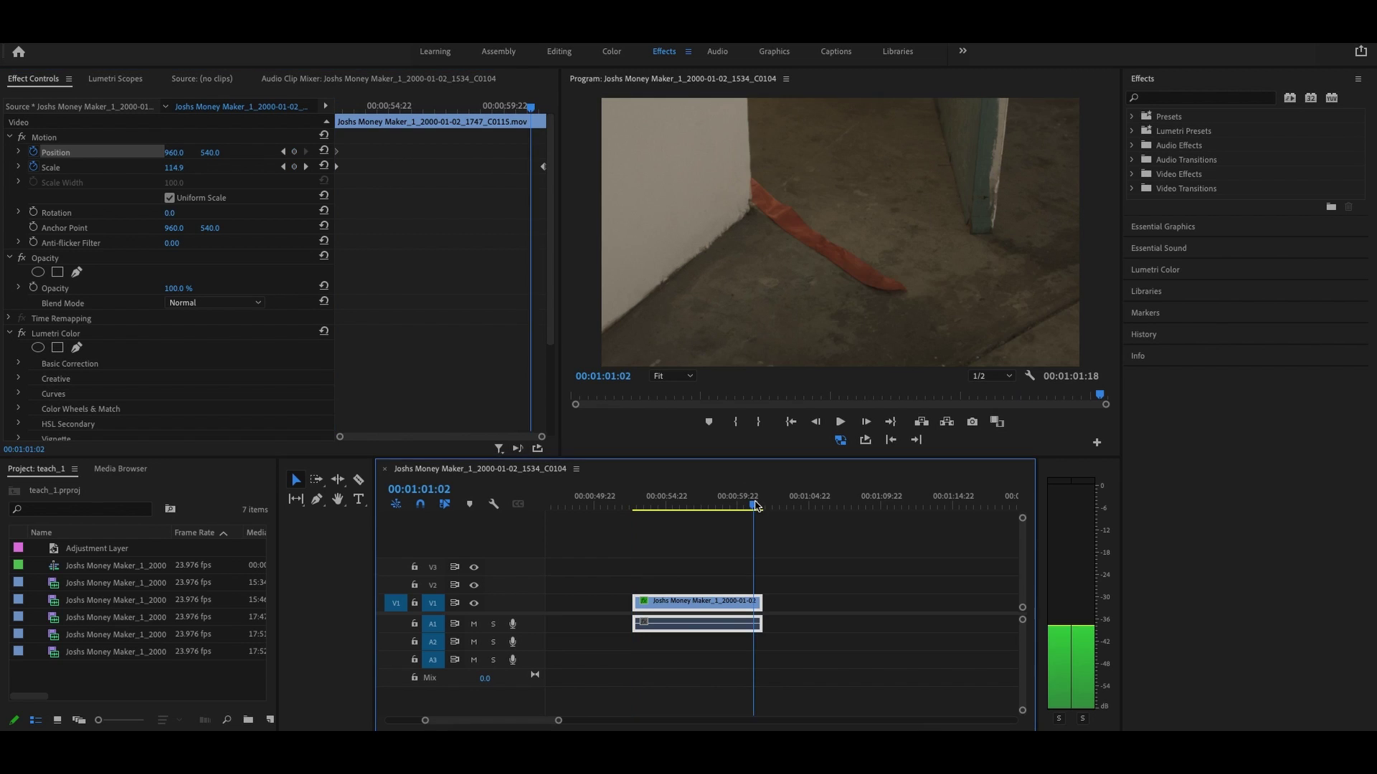
{"action": "left_click_drag", "start_coordinate": [755, 505], "coordinate": [762, 504]}
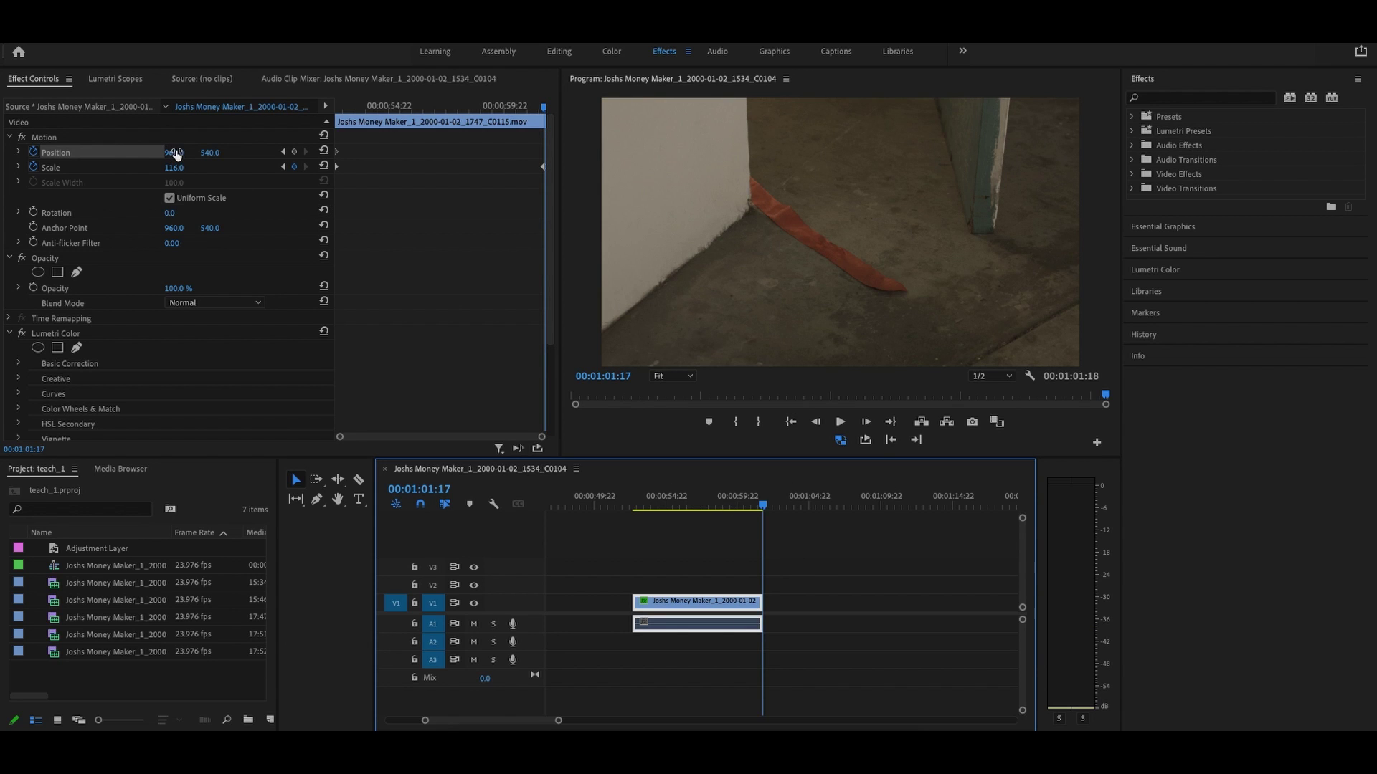
{"action": "left_click", "coordinate": [175, 153]}
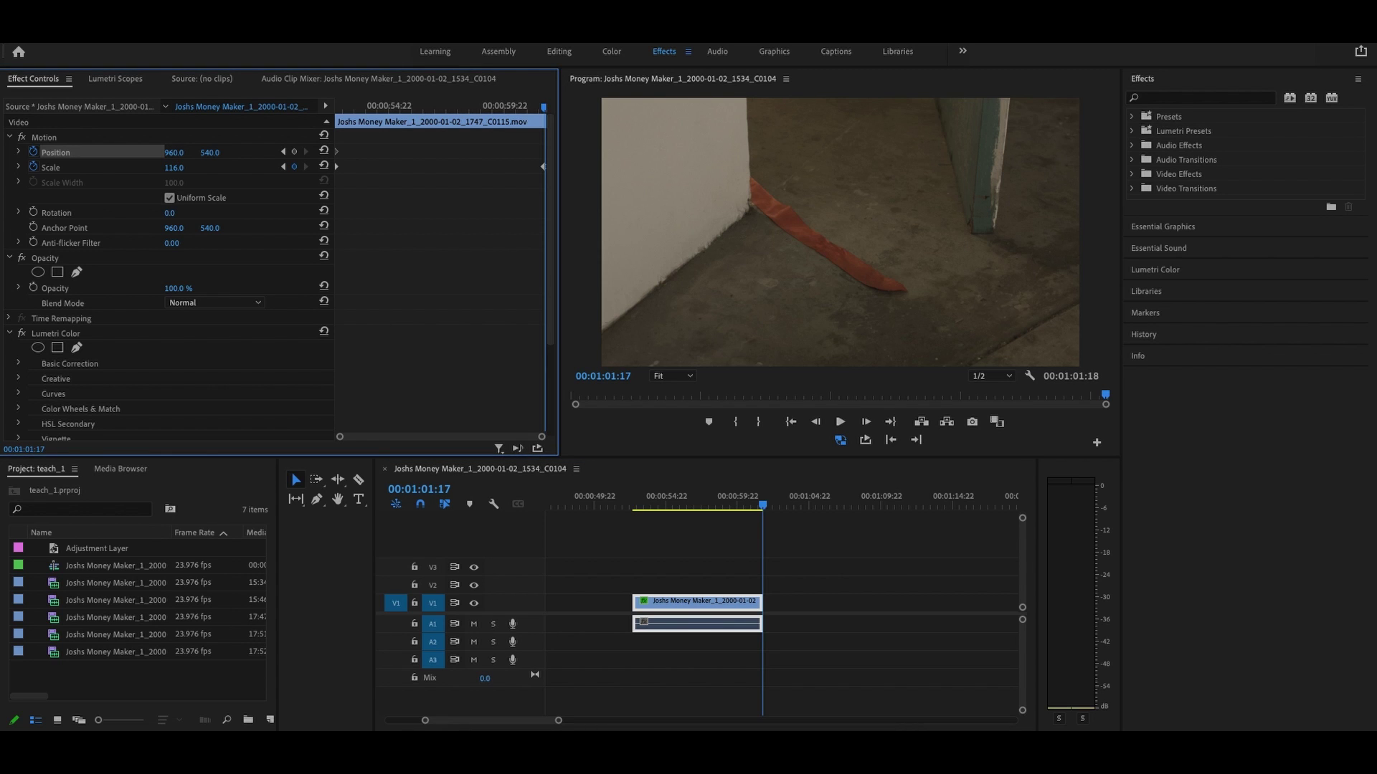
{"action": "left_click_drag", "start_coordinate": [176, 153], "coordinate": [187, 153]}
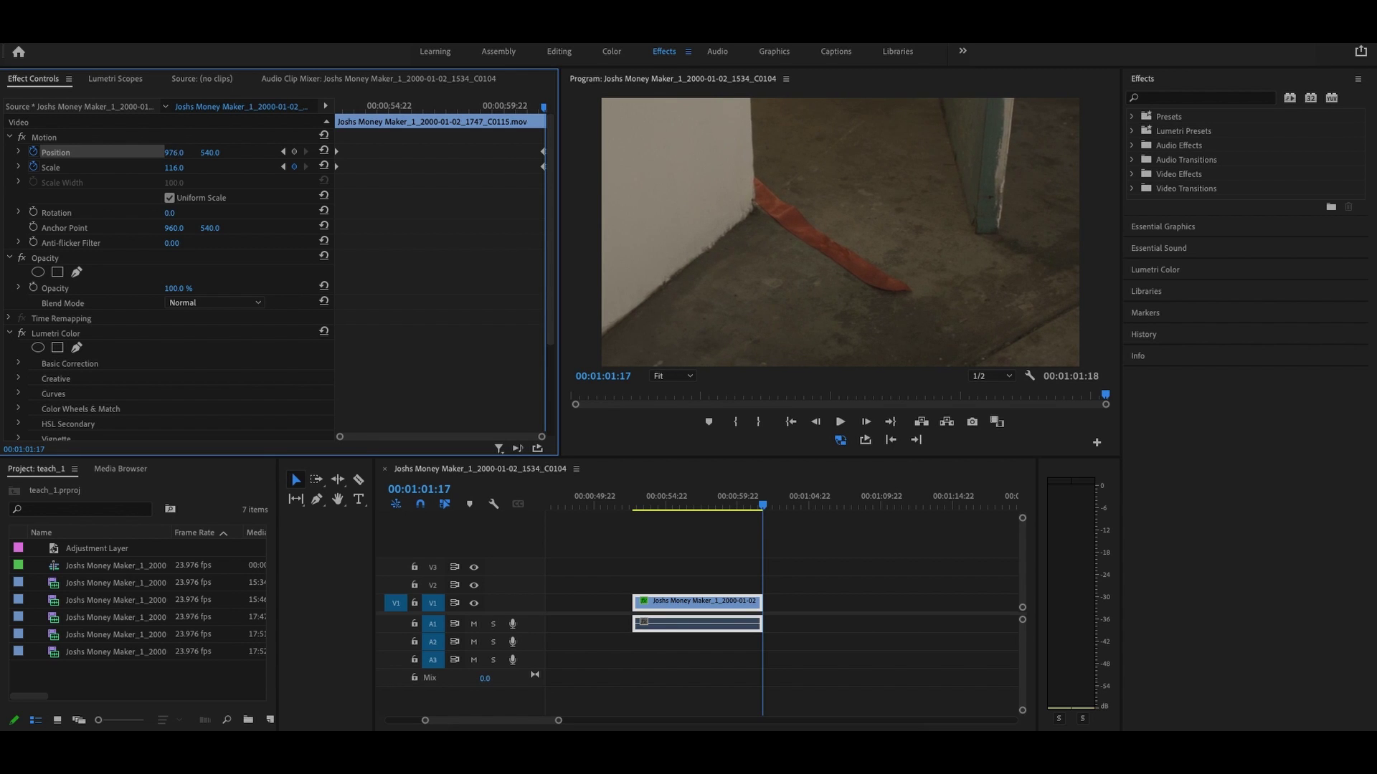
{"action": "left_click", "coordinate": [181, 152]}
{"action": "type", "text": "960"}
{"action": "key", "text": "Return"}
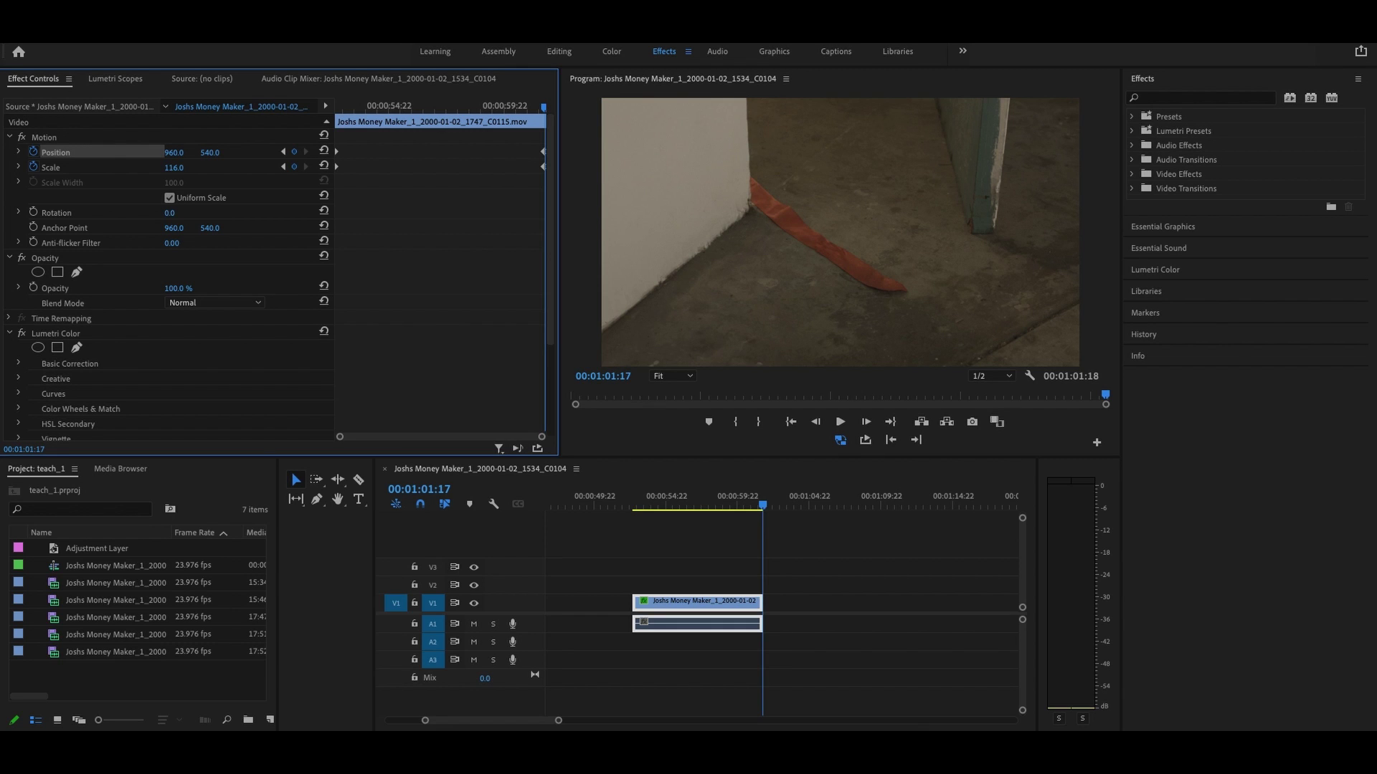
{"action": "left_click_drag", "start_coordinate": [209, 152], "coordinate": [163, 152]}
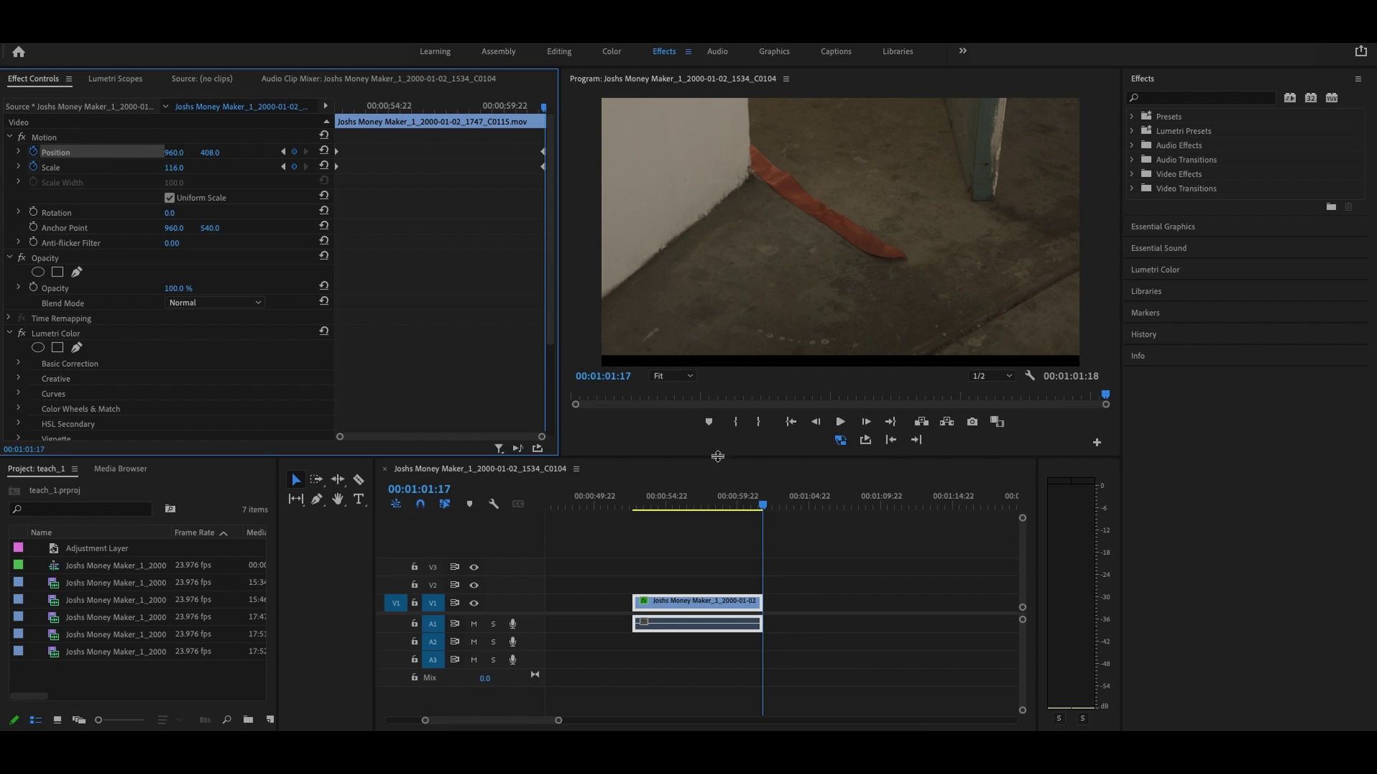
Step: Preview the push-in from the start, then place the Adjustment Layer on V2 above the clip
{"action": "left_click", "coordinate": [636, 505]}
{"action": "key", "text": "space"}
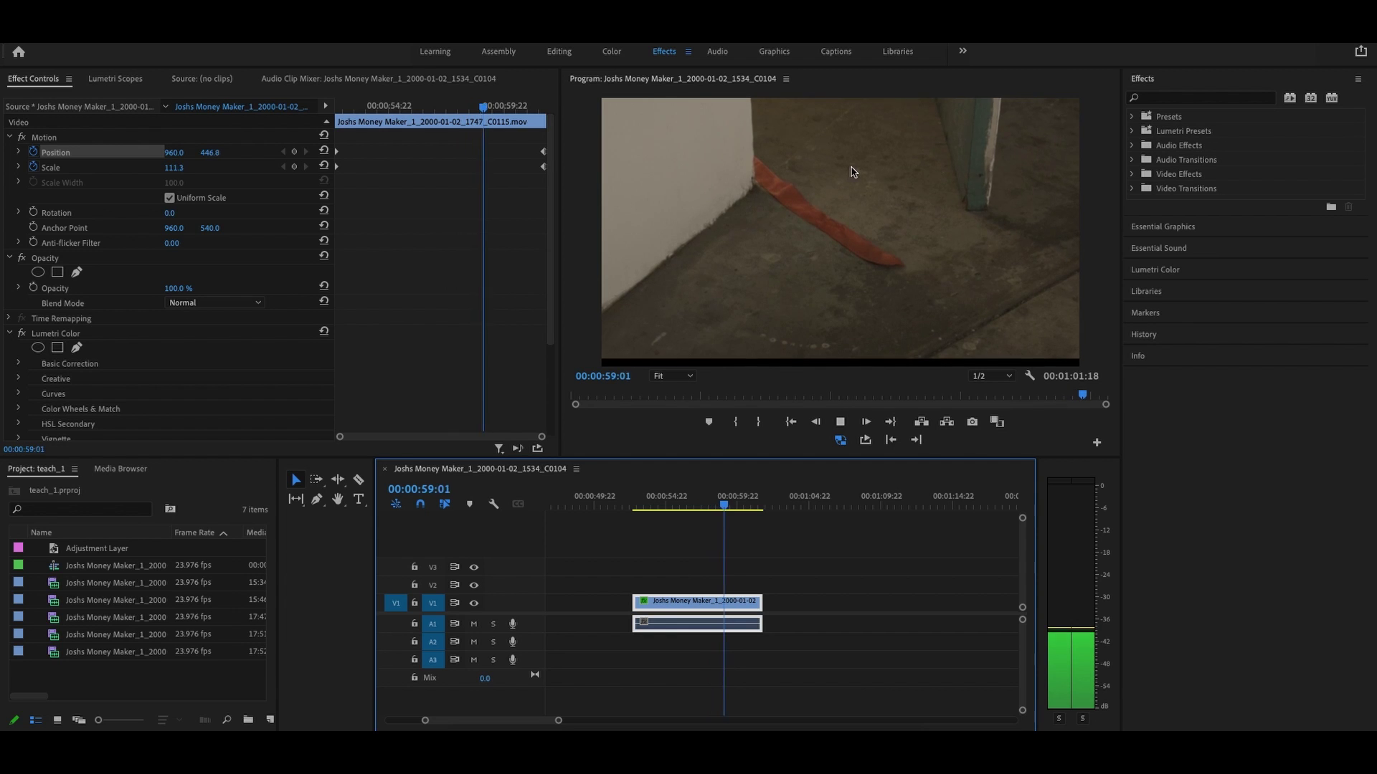
{"action": "key", "text": "space"}
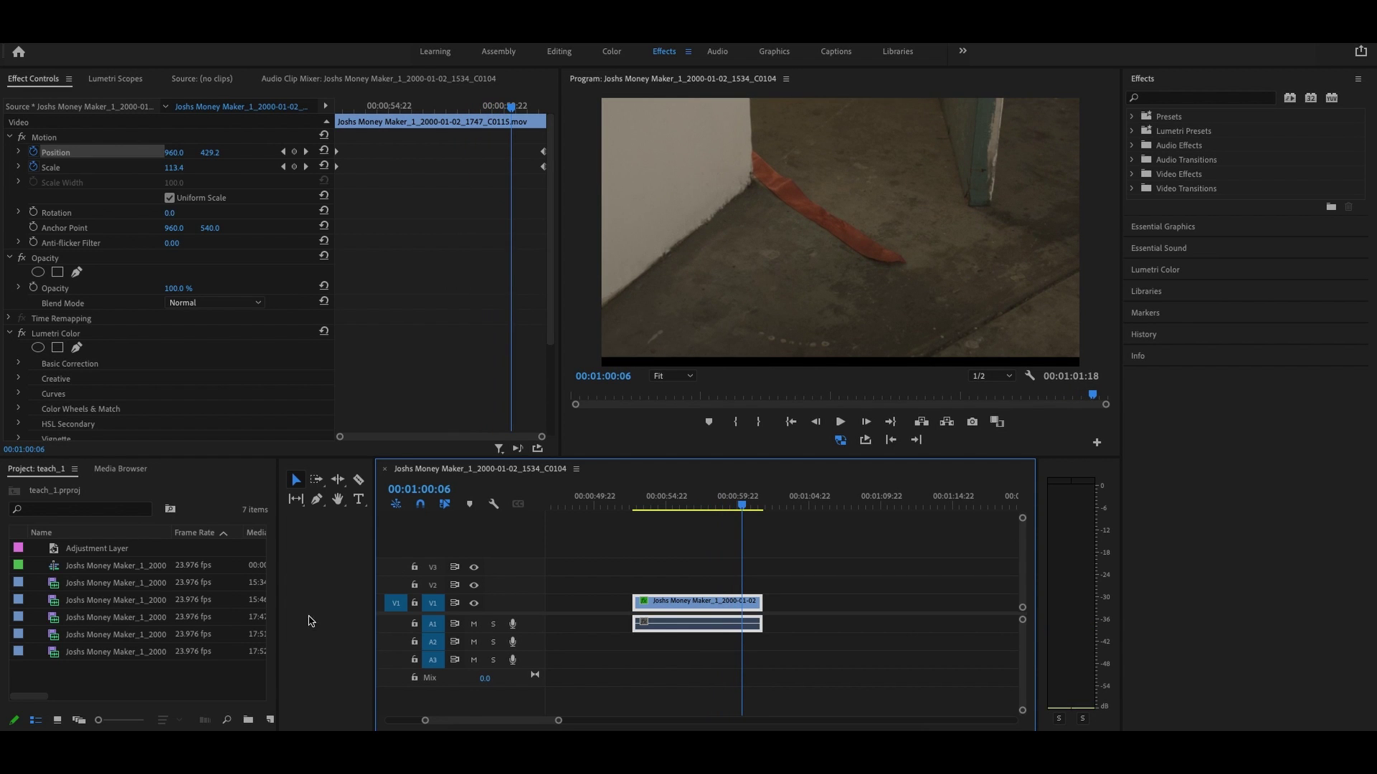
{"action": "left_click_drag", "start_coordinate": [54, 548], "coordinate": [761, 587]}
Step: Apply the Crop effect from the Effects panel to the Adjustment Layer
{"action": "left_click", "coordinate": [704, 584]}
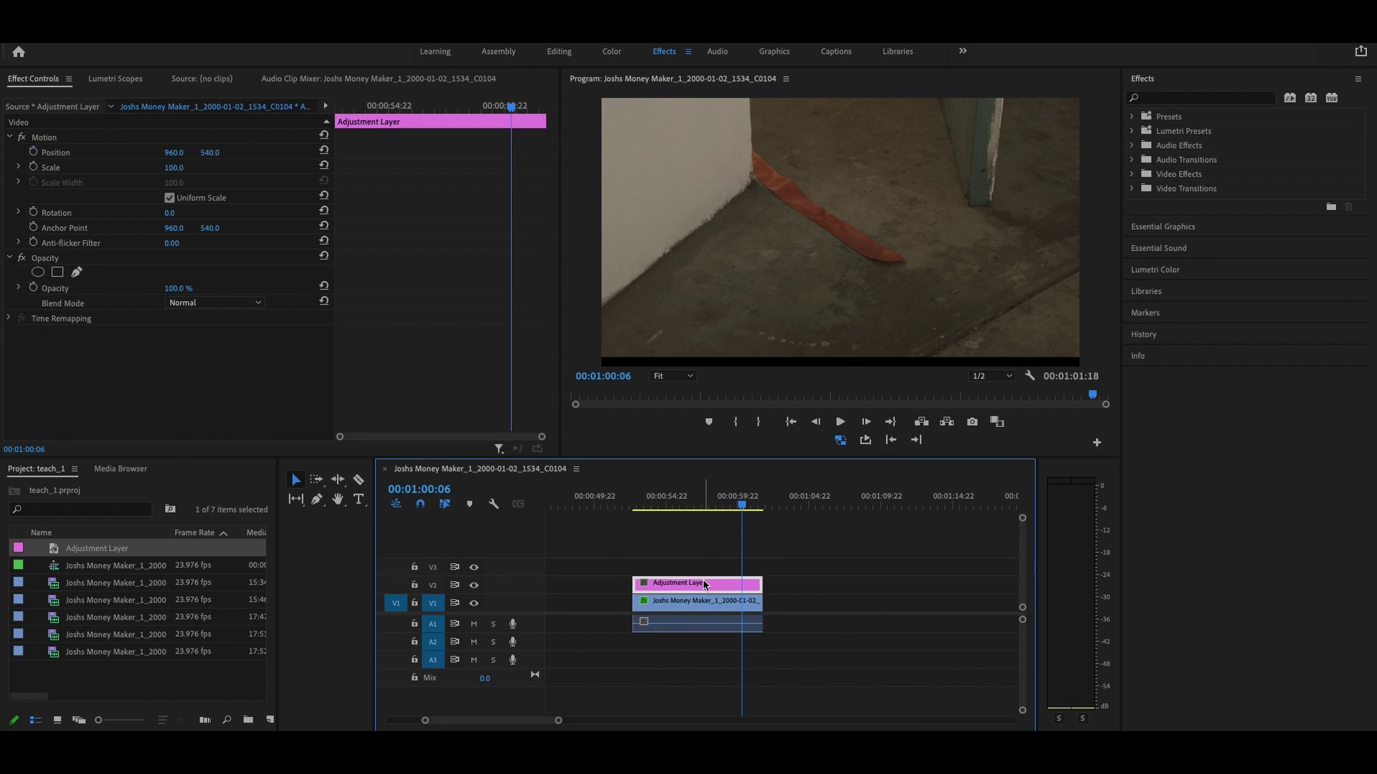
{"action": "left_click", "coordinate": [1191, 98]}
{"action": "type", "text": "crop"}
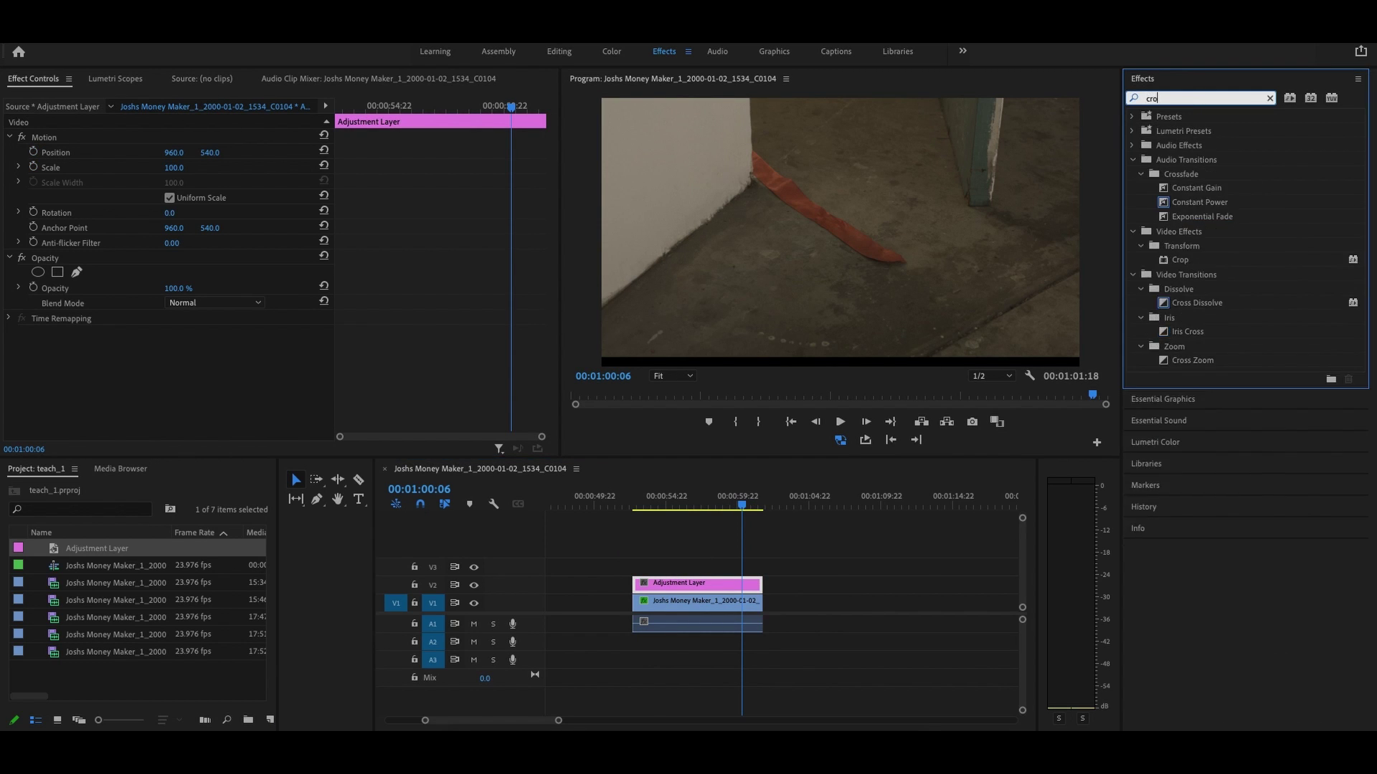
{"action": "left_click", "coordinate": [1179, 203]}
{"action": "left_click_drag", "start_coordinate": [1179, 204], "coordinate": [698, 590]}
{"action": "scroll", "coordinate": [243, 380], "scroll_direction": "down", "scroll_amount": 1}
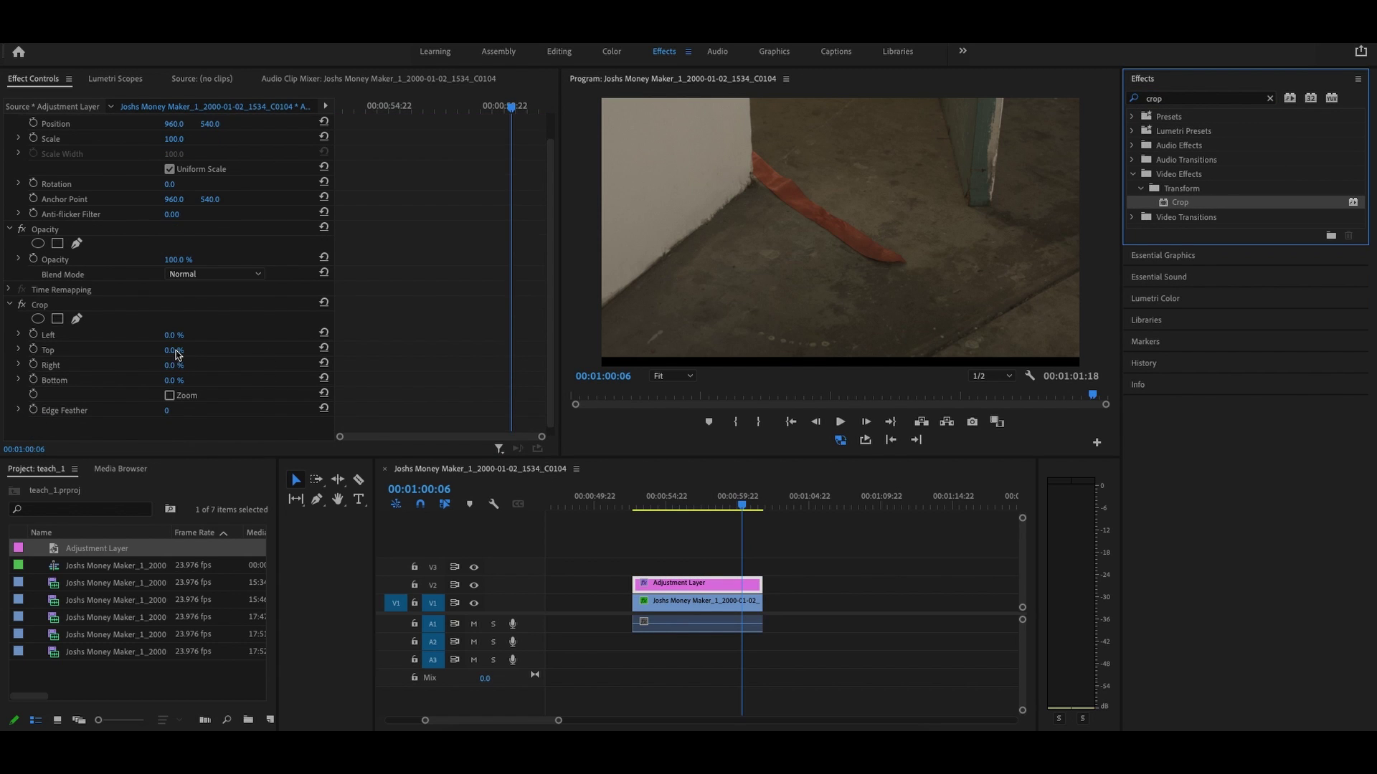
Step: Set Crop Top and Bottom to 12% and play back the letterboxed shot
{"action": "left_click", "coordinate": [174, 351]}
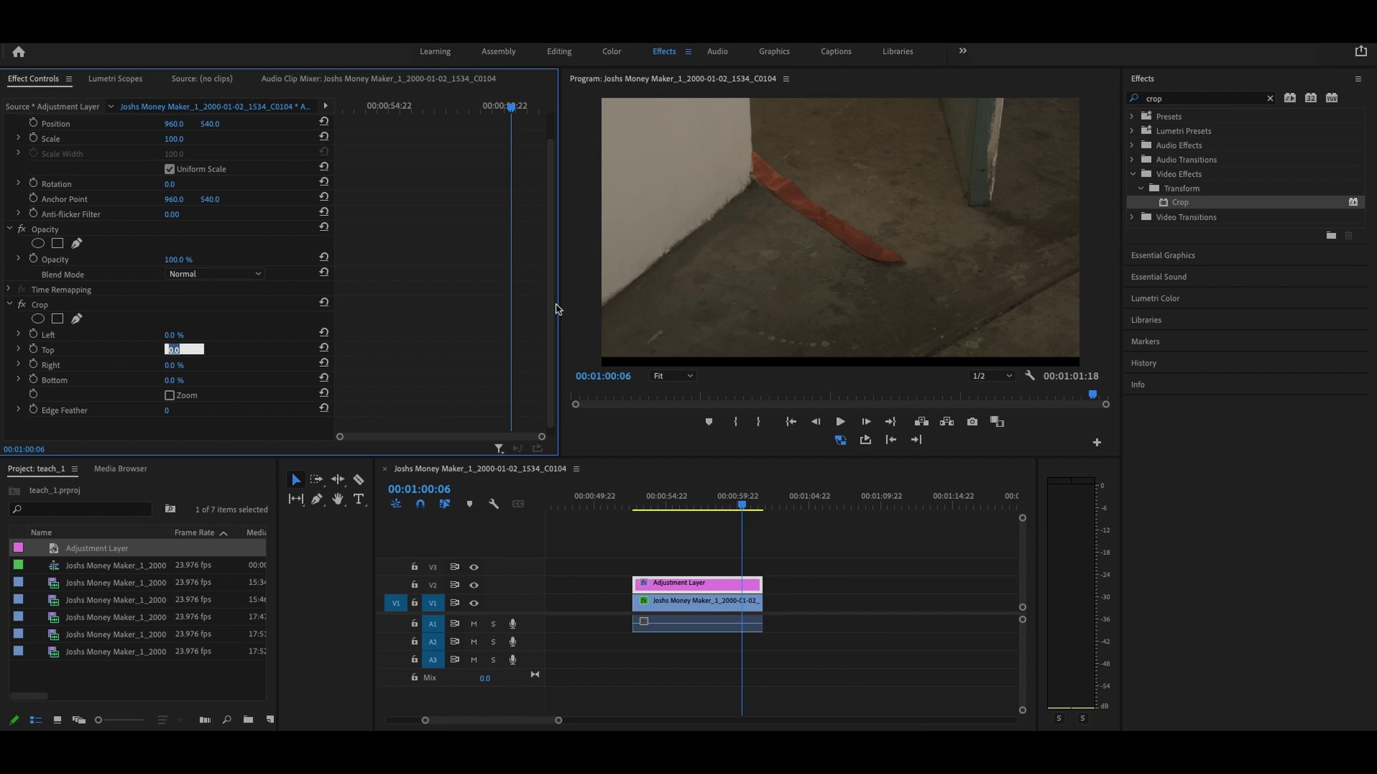
{"action": "type", "text": "12"}
{"action": "key", "text": "Return"}
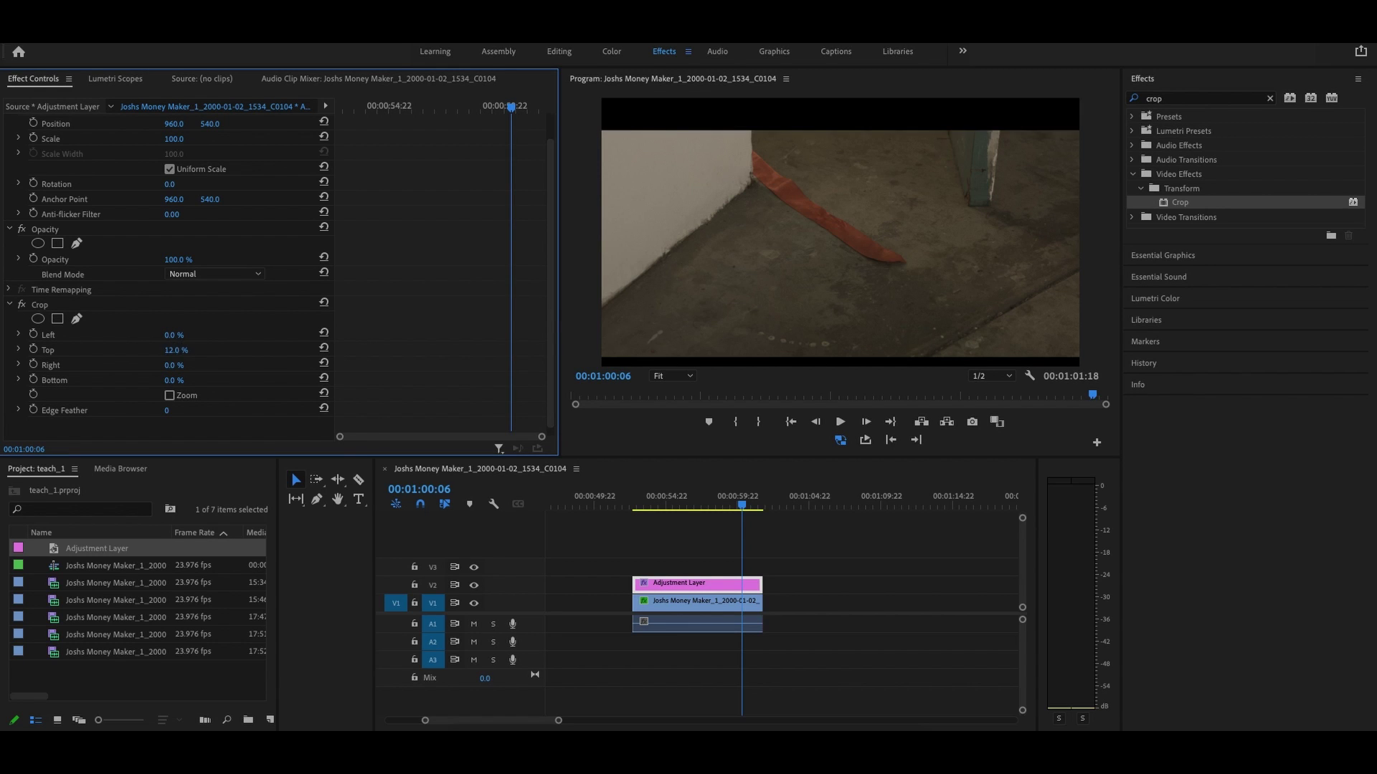
{"action": "left_click", "coordinate": [176, 380]}
{"action": "type", "text": "12"}
{"action": "key", "text": "Return"}
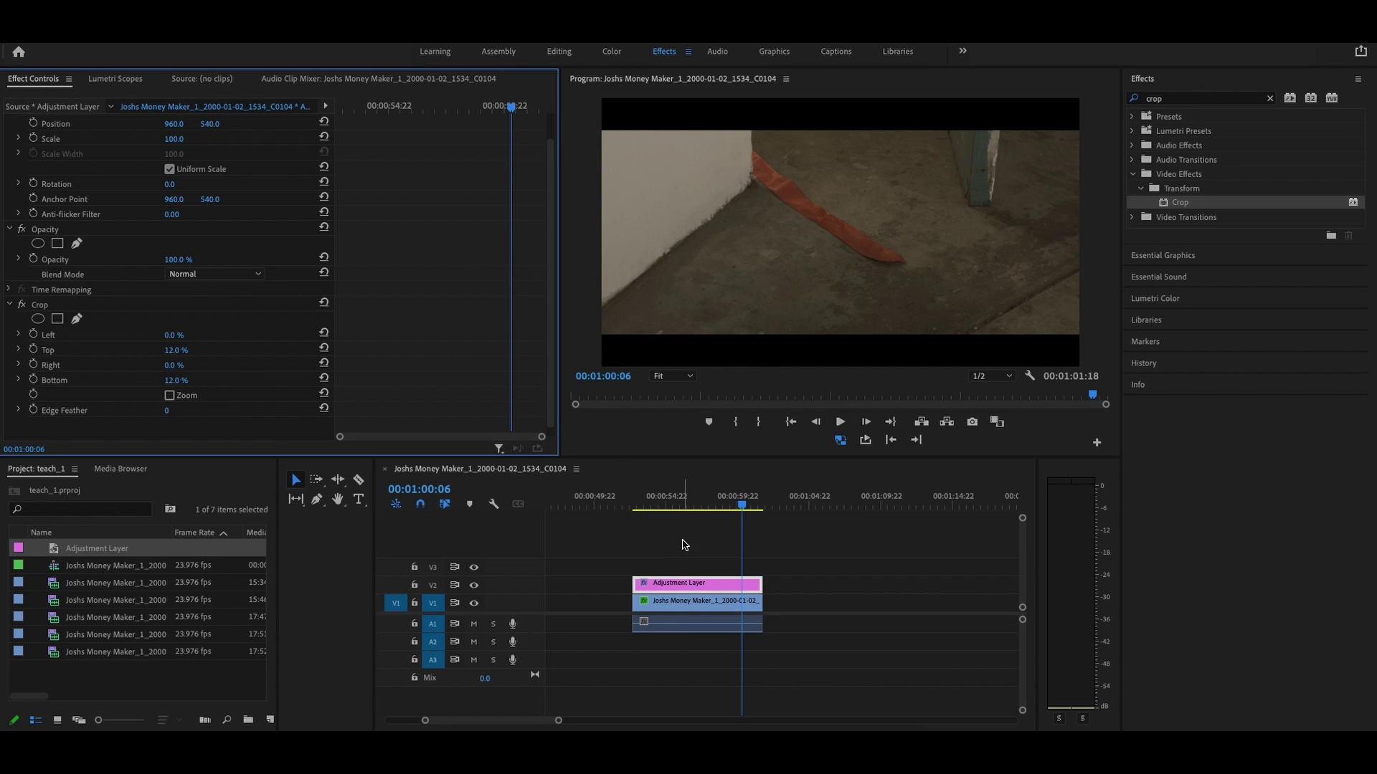
{"action": "left_click", "coordinate": [634, 504]}
{"action": "key", "text": "space"}
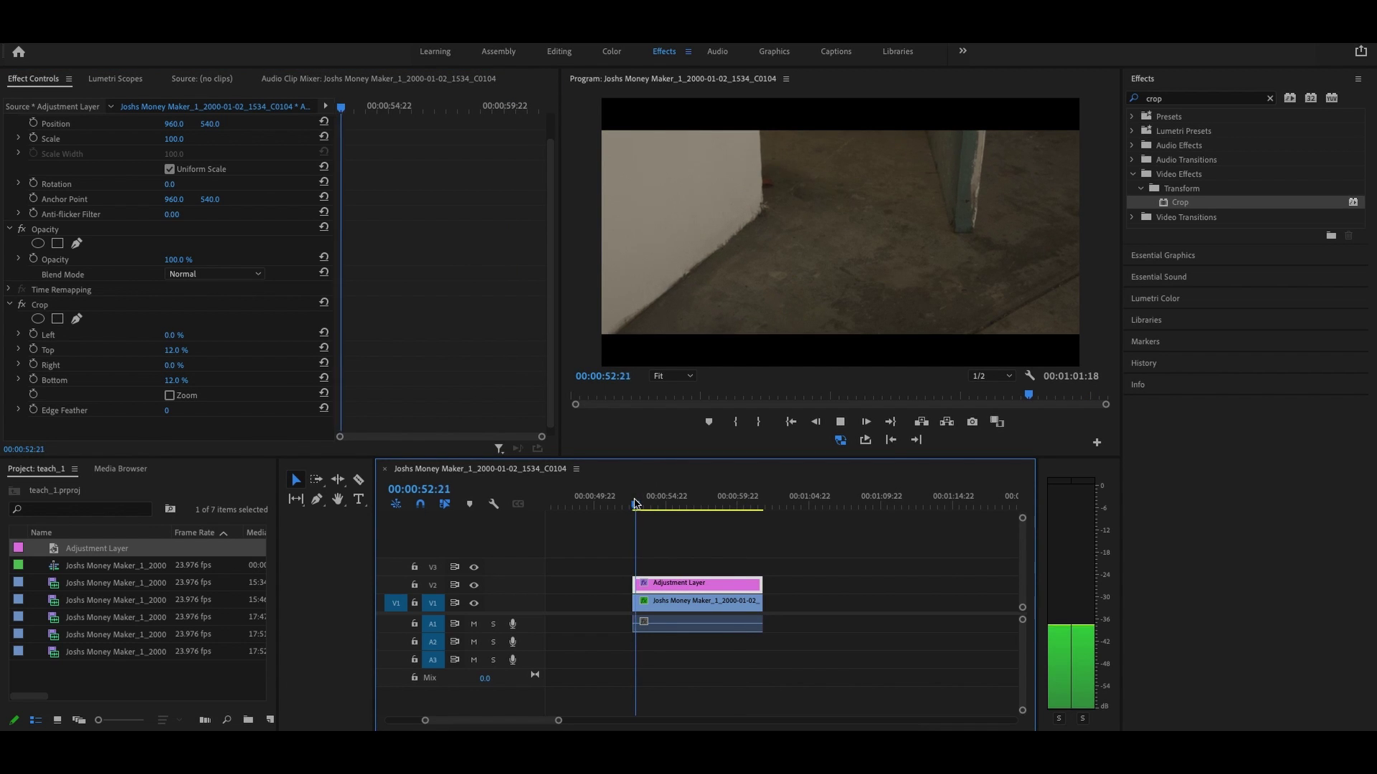